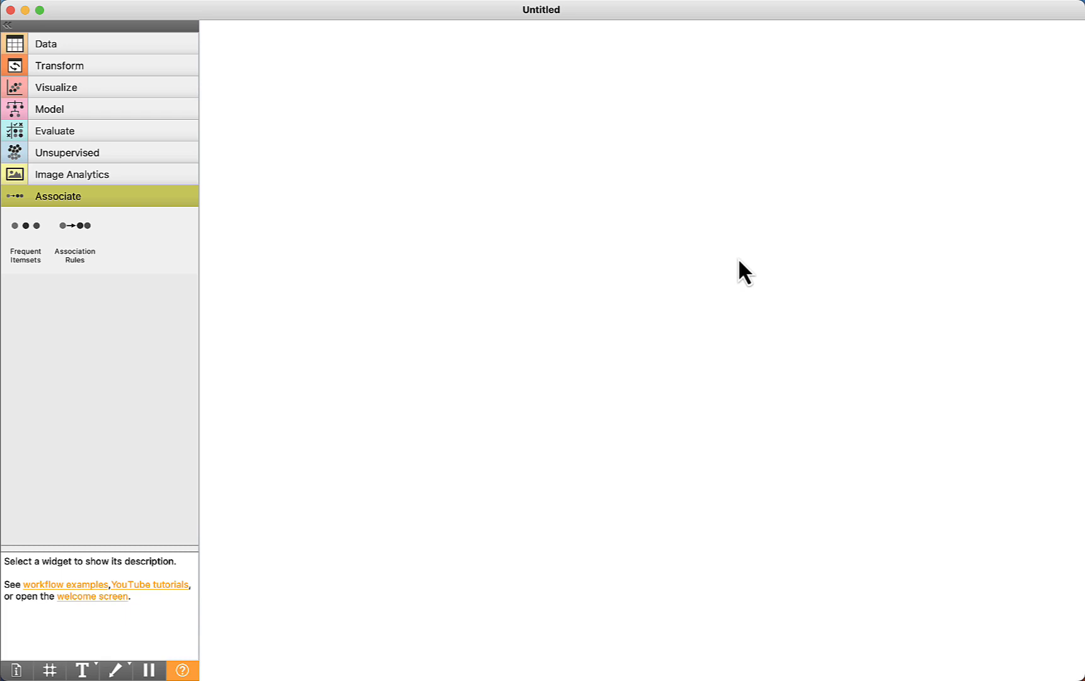
- Place a Datasets widget on the canvas and load the Adult dataset from the online repository
{"action": "left_click", "coordinate": [123, 44]}
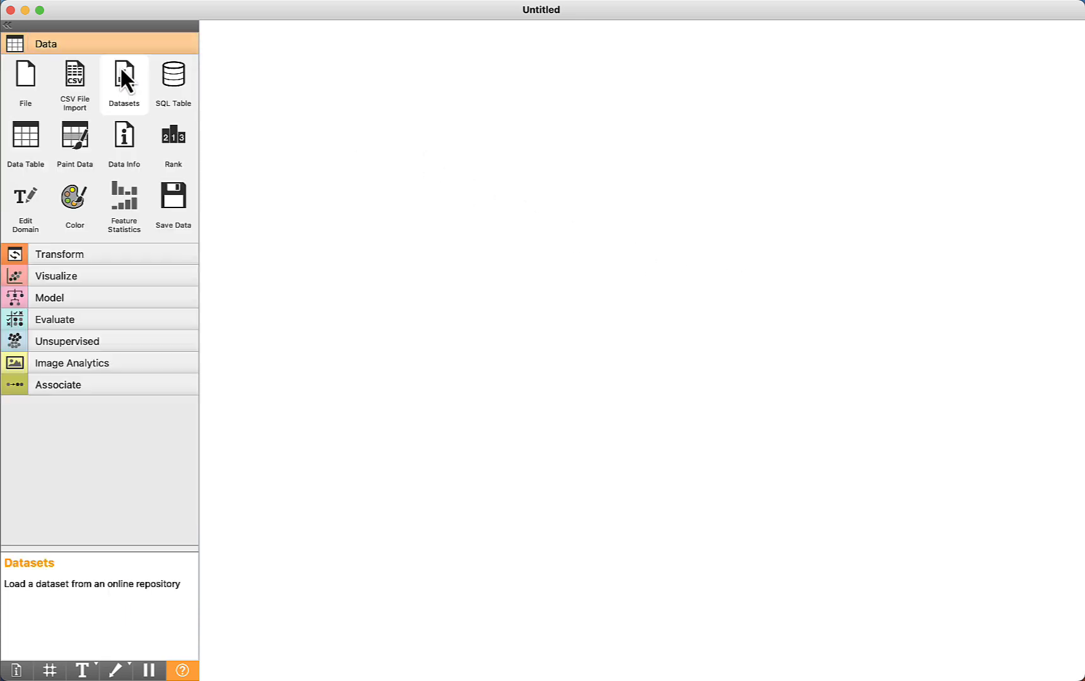
{"action": "left_click_drag", "start_coordinate": [123, 74], "coordinate": [265, 263]}
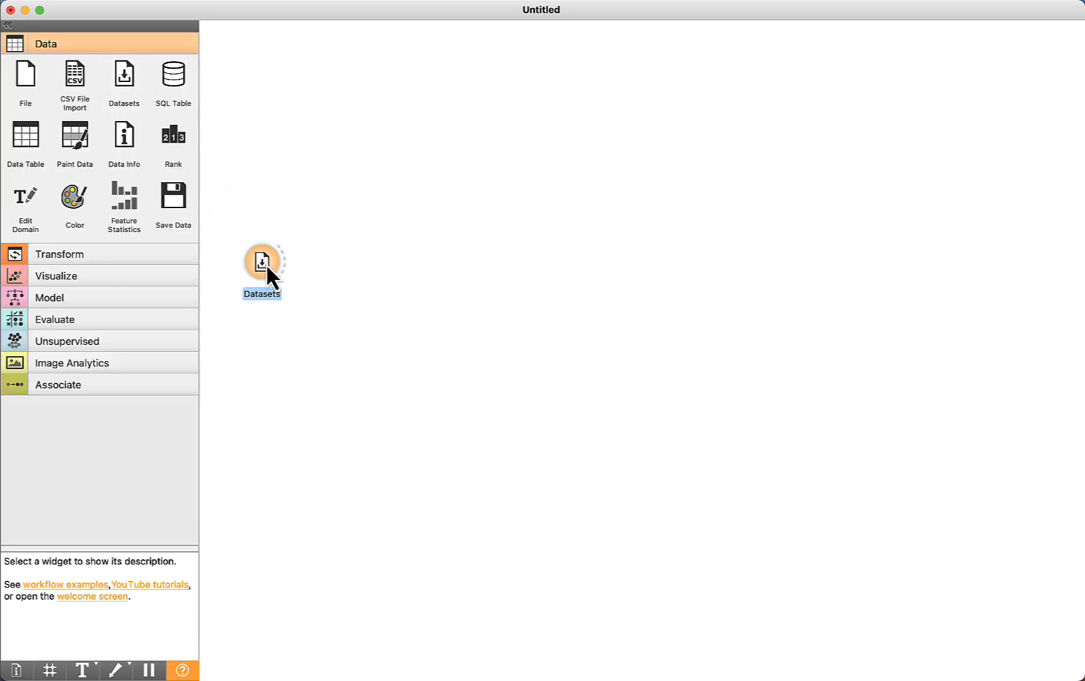
{"action": "double_click", "coordinate": [261, 262]}
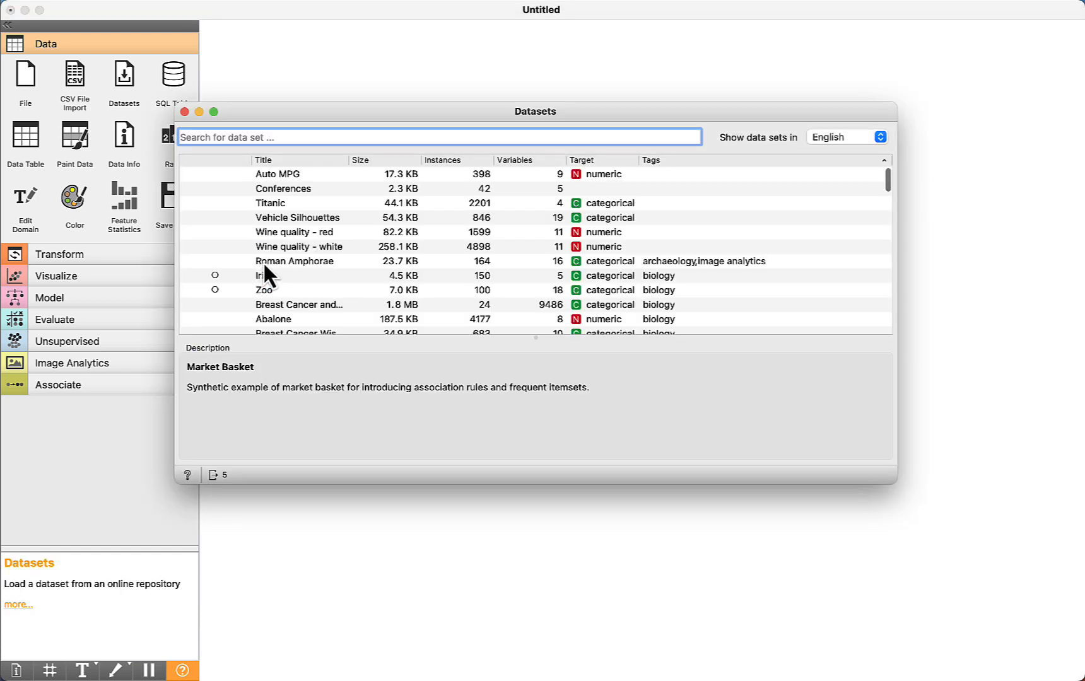
{"action": "type", "text": "adul"}
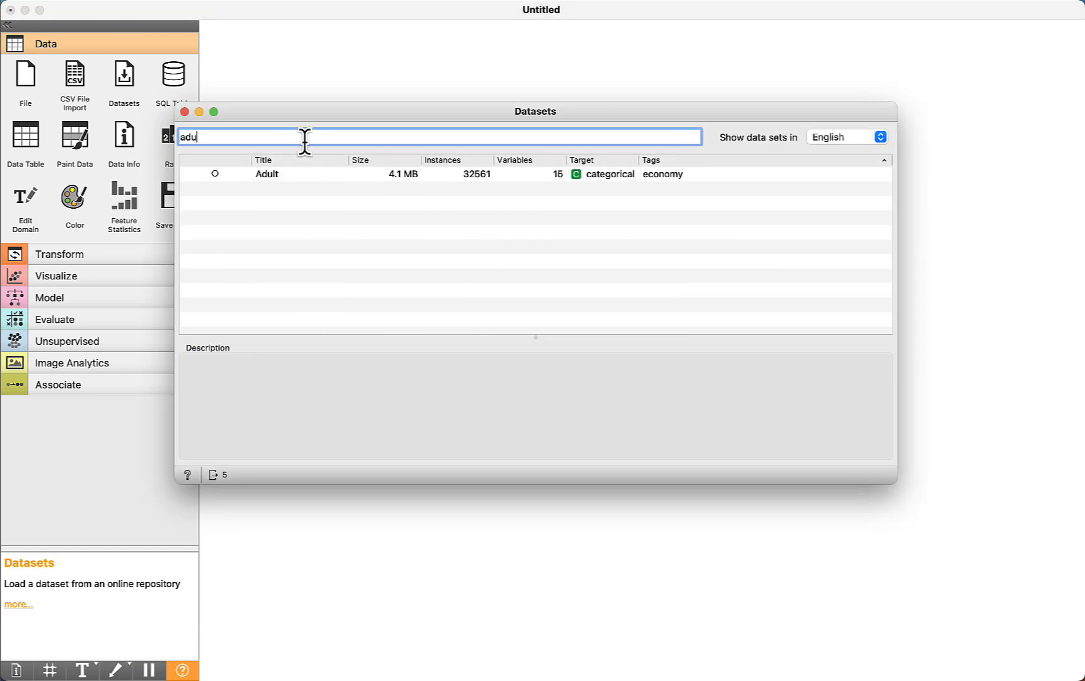
{"action": "left_click", "coordinate": [268, 176]}
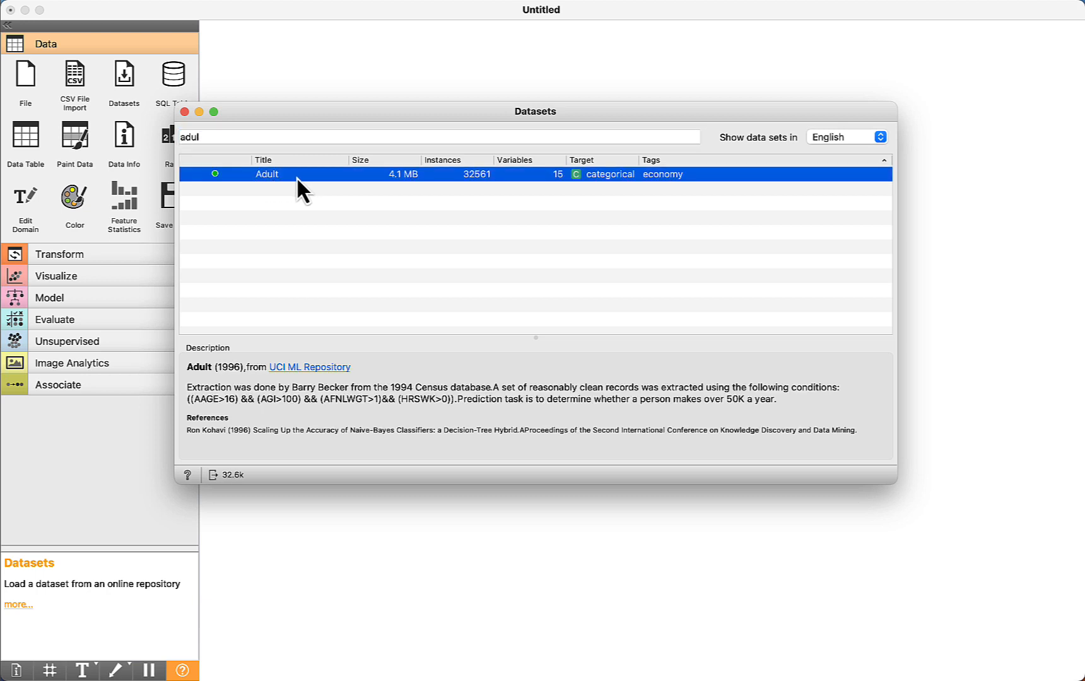
{"action": "left_click", "coordinate": [184, 111]}
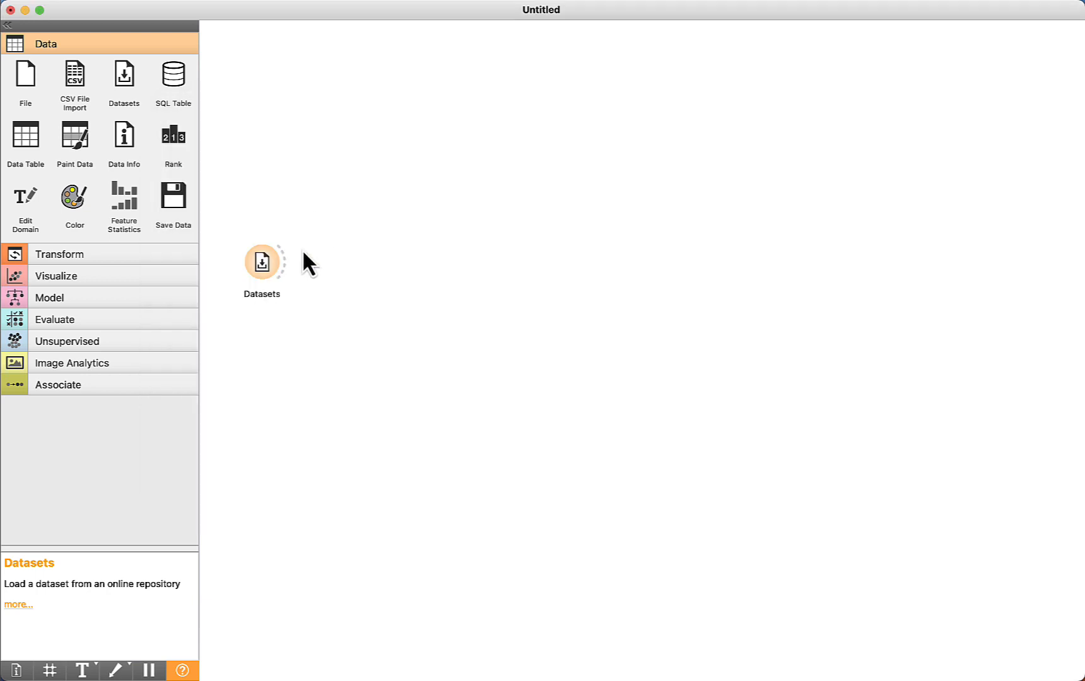
- Attach a Data Info widget to Datasets and review the basic properties of the loaded data
{"action": "left_click_drag", "start_coordinate": [287, 257], "coordinate": [325, 134]}
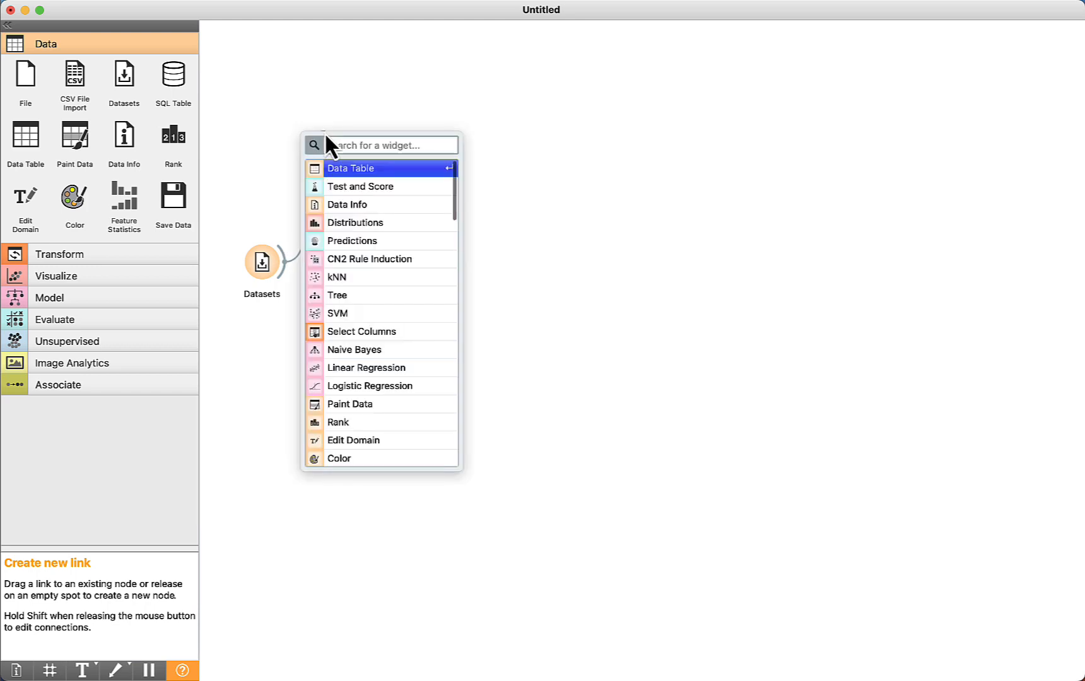
{"action": "type", "text": "data"}
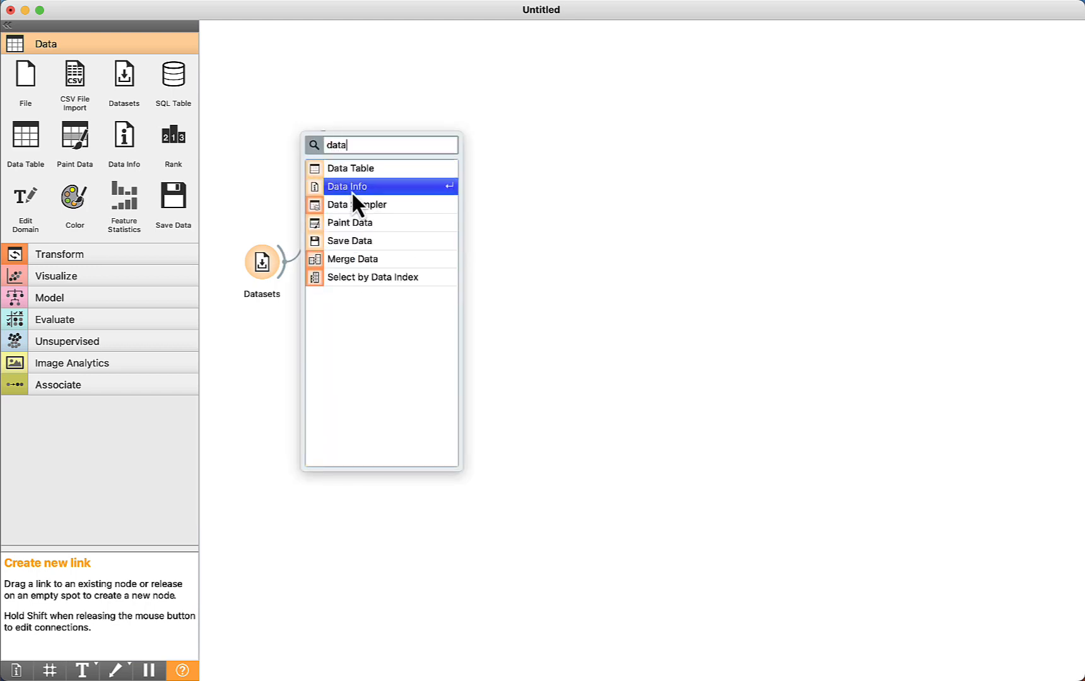
{"action": "left_click", "coordinate": [352, 190]}
{"action": "double_click", "coordinate": [347, 130]}
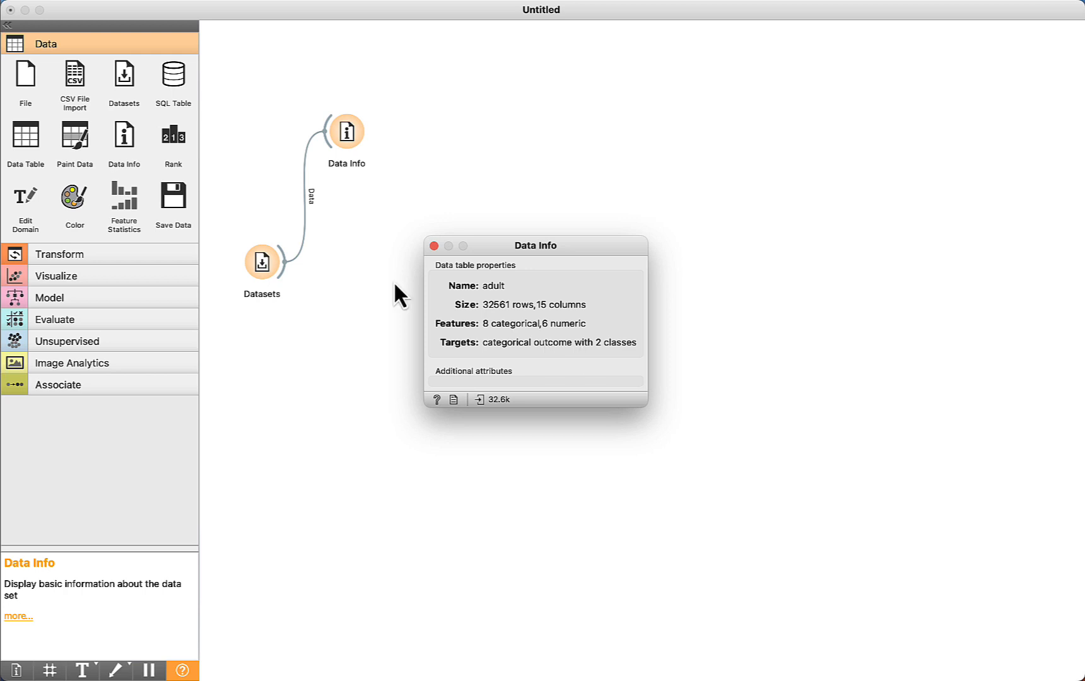
{"action": "left_click", "coordinate": [434, 245]}
- Attach a Data Table widget to Datasets and open it to show the records
{"action": "left_click_drag", "start_coordinate": [290, 271], "coordinate": [349, 272]}
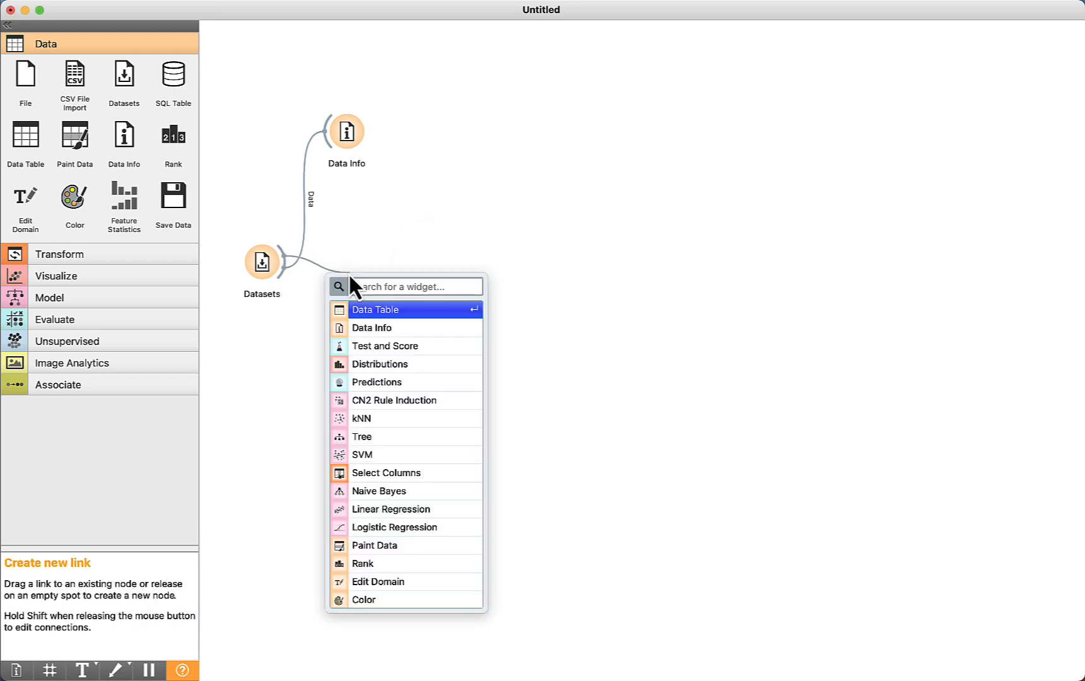
{"action": "left_click", "coordinate": [372, 310]}
{"action": "double_click", "coordinate": [388, 274]}
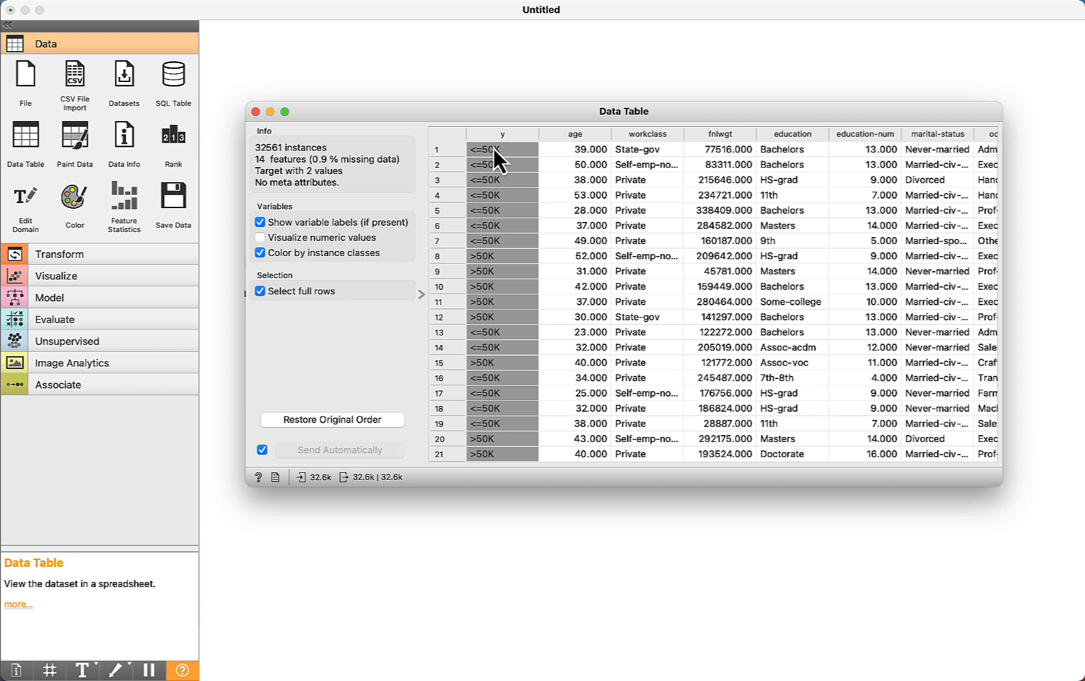
- Examine the target y and all feature columns from age to native-country in the data table
{"action": "left_click", "coordinate": [478, 262]}
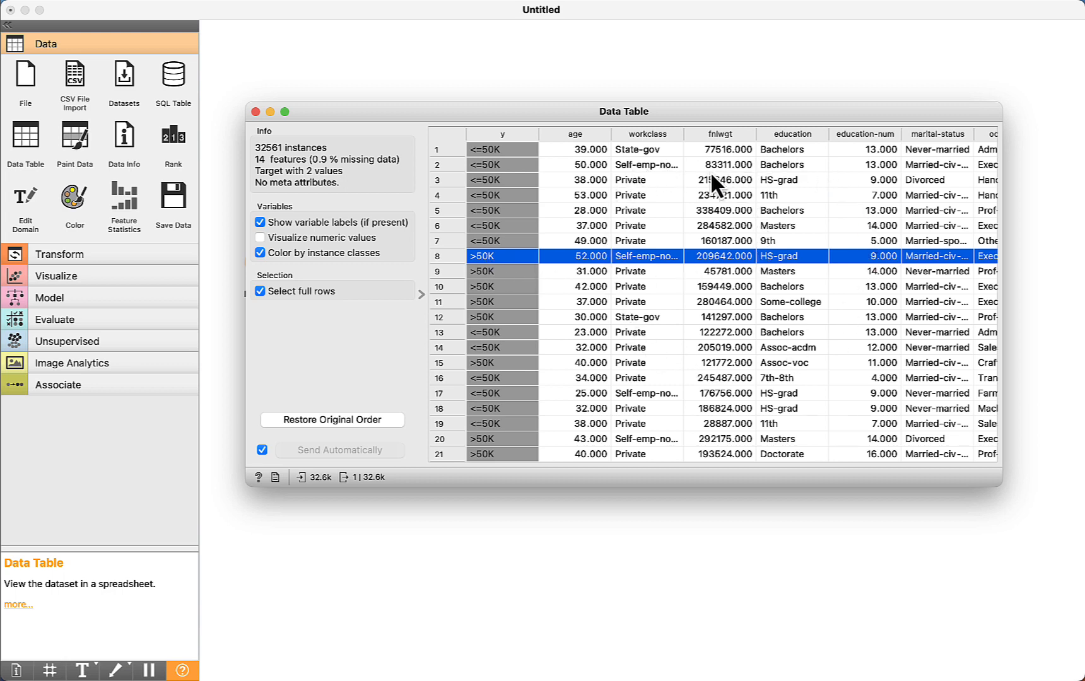
{"action": "left_click", "coordinate": [673, 241]}
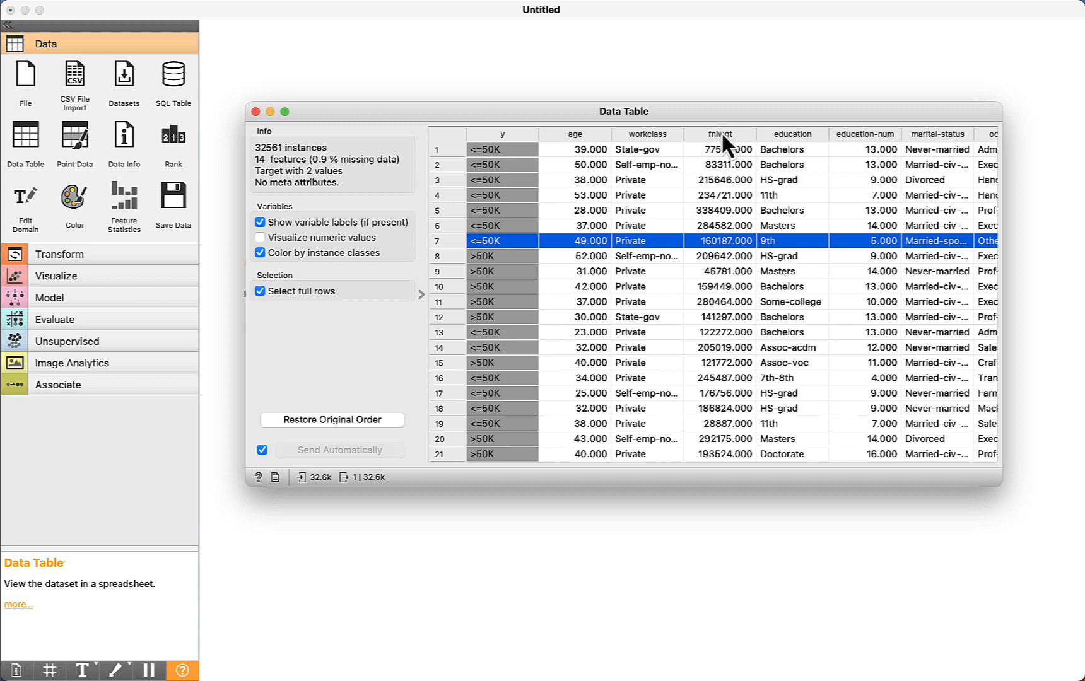
{"action": "left_click", "coordinate": [721, 180]}
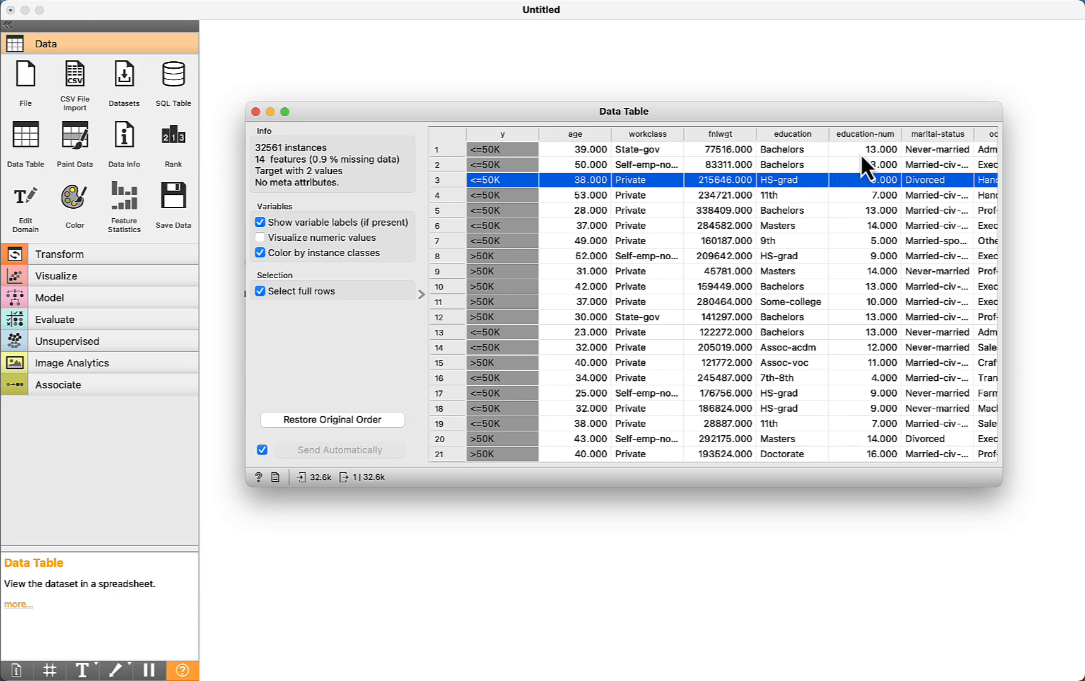
{"action": "scroll", "coordinate": [878, 177], "scroll_direction": "right", "scroll_amount": 7}
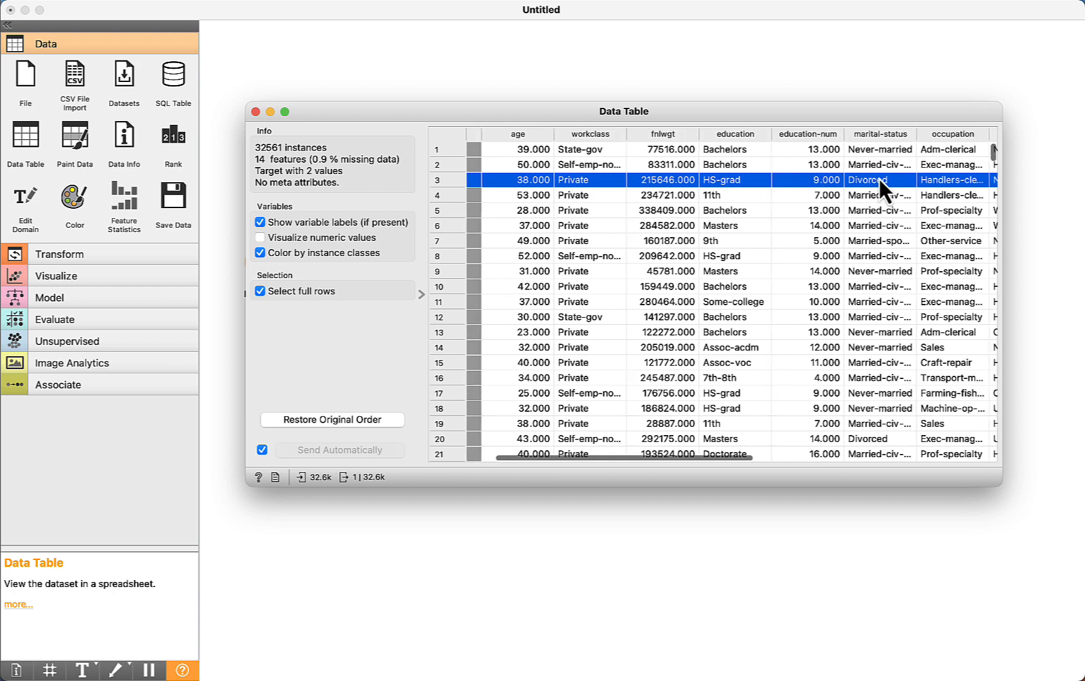
{"action": "scroll", "coordinate": [878, 177], "scroll_direction": "right", "scroll_amount": 5}
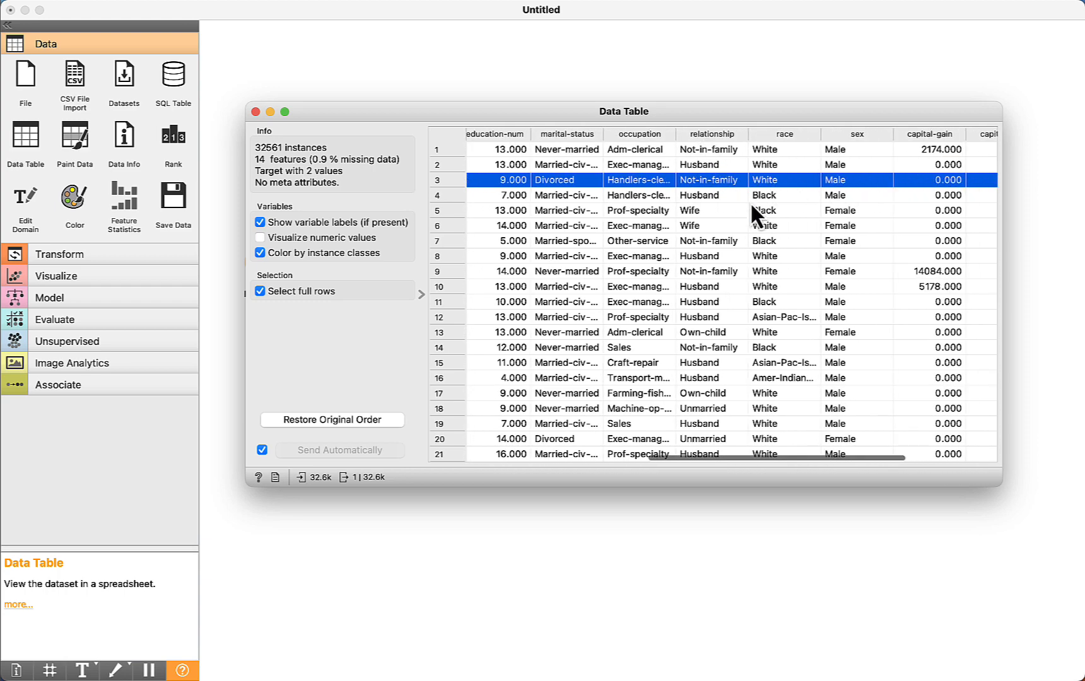
{"action": "scroll", "coordinate": [750, 202], "scroll_direction": "right", "scroll_amount": 6}
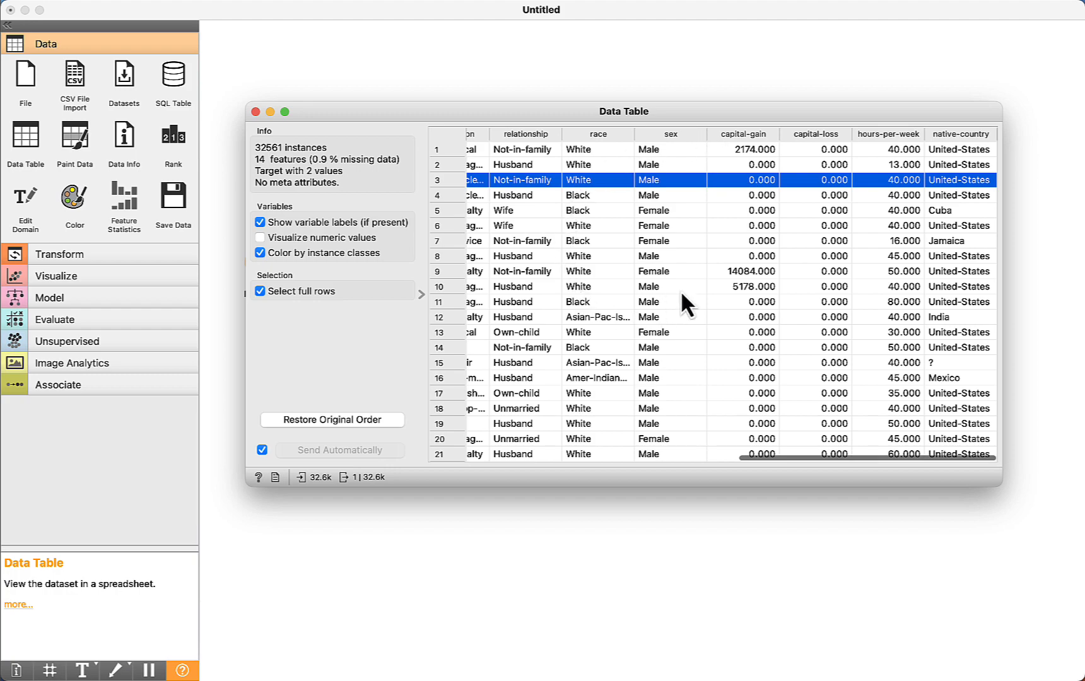
{"action": "scroll", "coordinate": [691, 269], "scroll_direction": "down", "scroll_amount": 2}
{"action": "scroll", "coordinate": [692, 268], "scroll_direction": "left", "scroll_amount": 15}
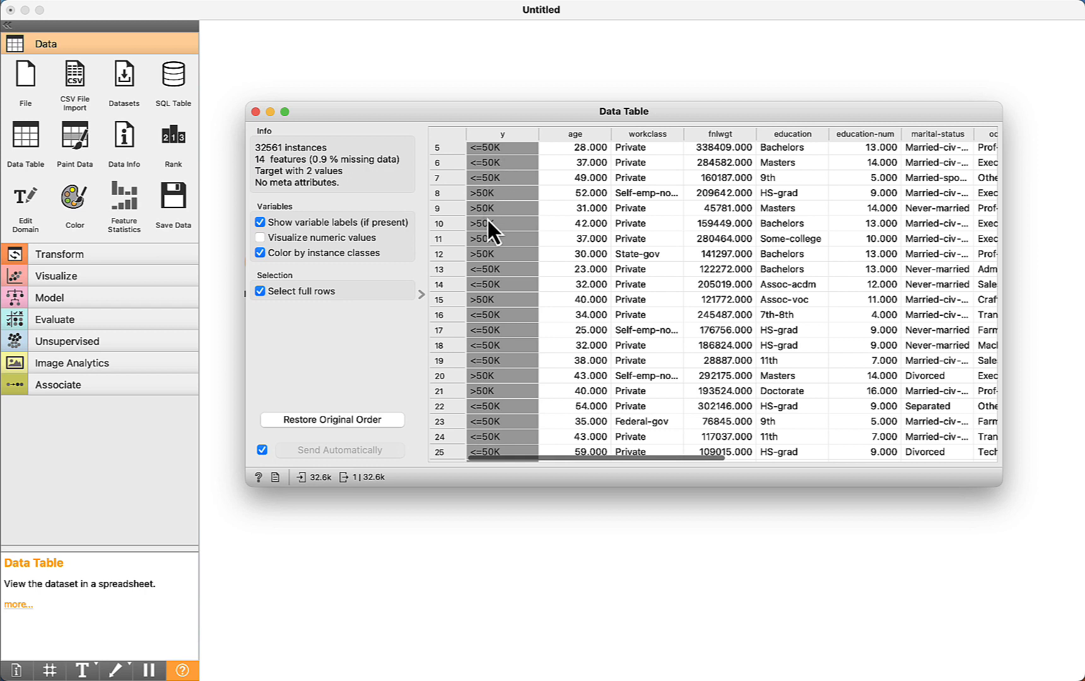
{"action": "left_click", "coordinate": [255, 112]}
- Shift the Data Table widget slightly, add a kNN model beside it, and link Data Table to kNN
{"action": "mouse_move", "coordinate": [380, 273]}
{"action": "left_mouse_down"}
{"action": "mouse_move", "coordinate": [389, 253]}
{"action": "mouse_move", "coordinate": [397, 259]}
{"action": "left_mouse_up"}
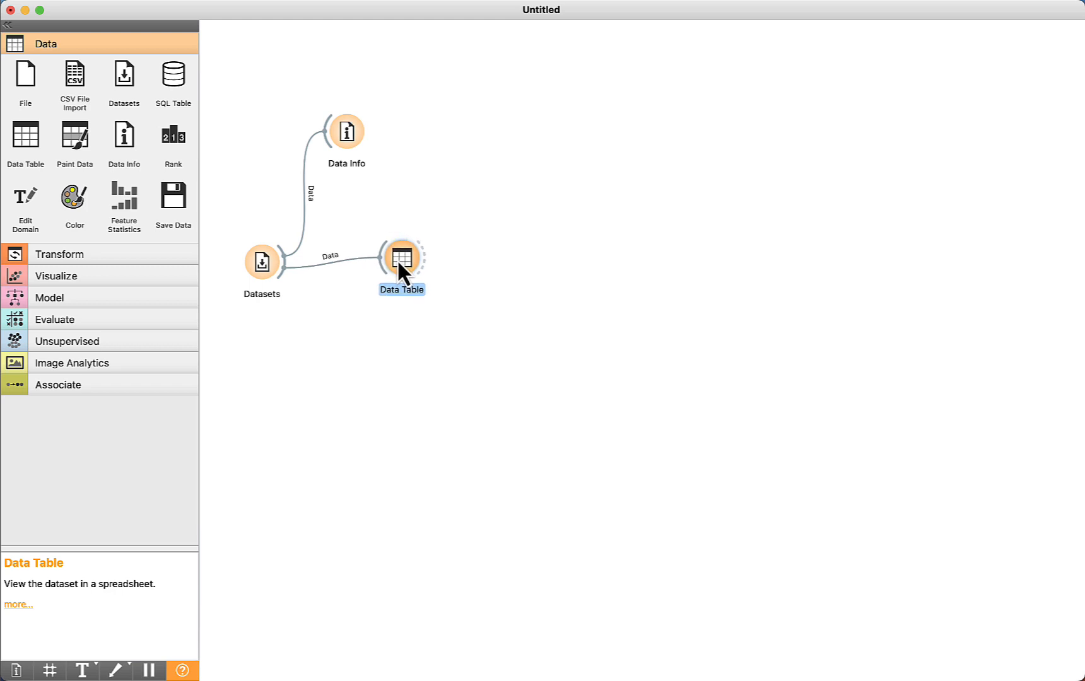
{"action": "left_click", "coordinate": [112, 299]}
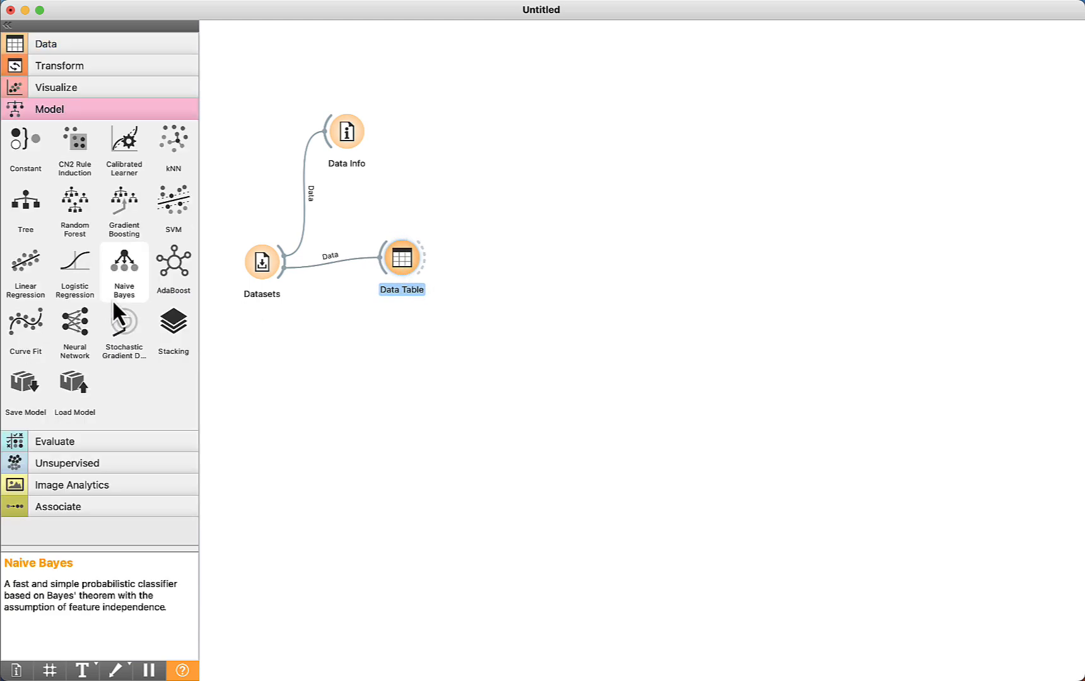
{"action": "left_click", "coordinate": [175, 157]}
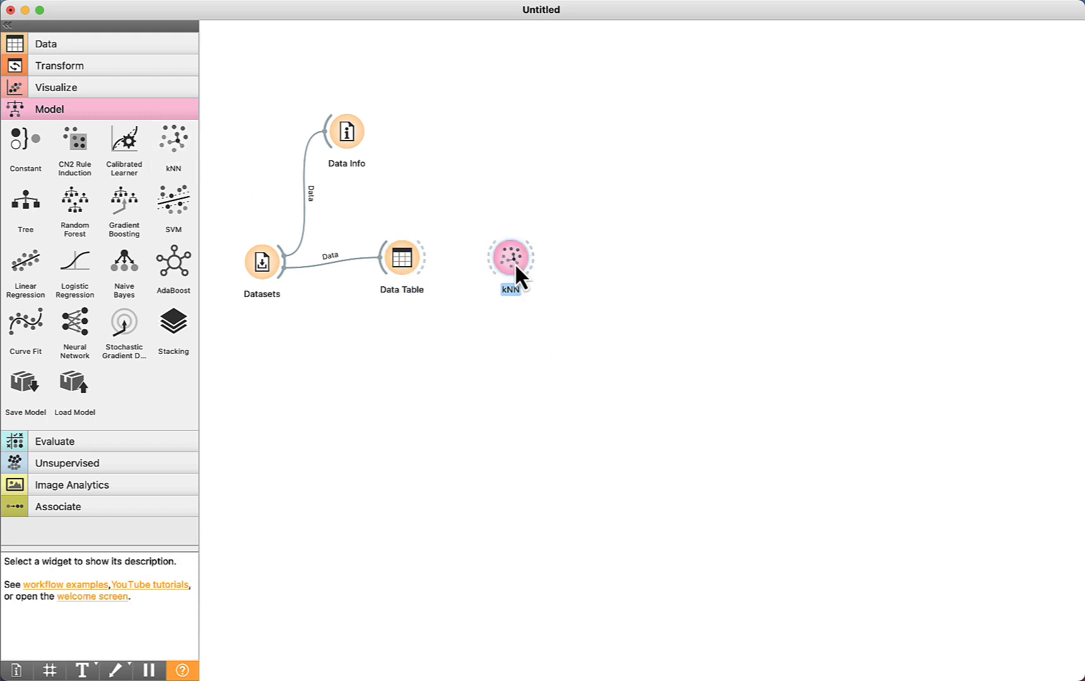
{"action": "mouse_move", "coordinate": [515, 263]}
{"action": "left_mouse_down"}
{"action": "mouse_move", "coordinate": [524, 293]}
{"action": "mouse_move", "coordinate": [528, 279]}
{"action": "left_mouse_up"}
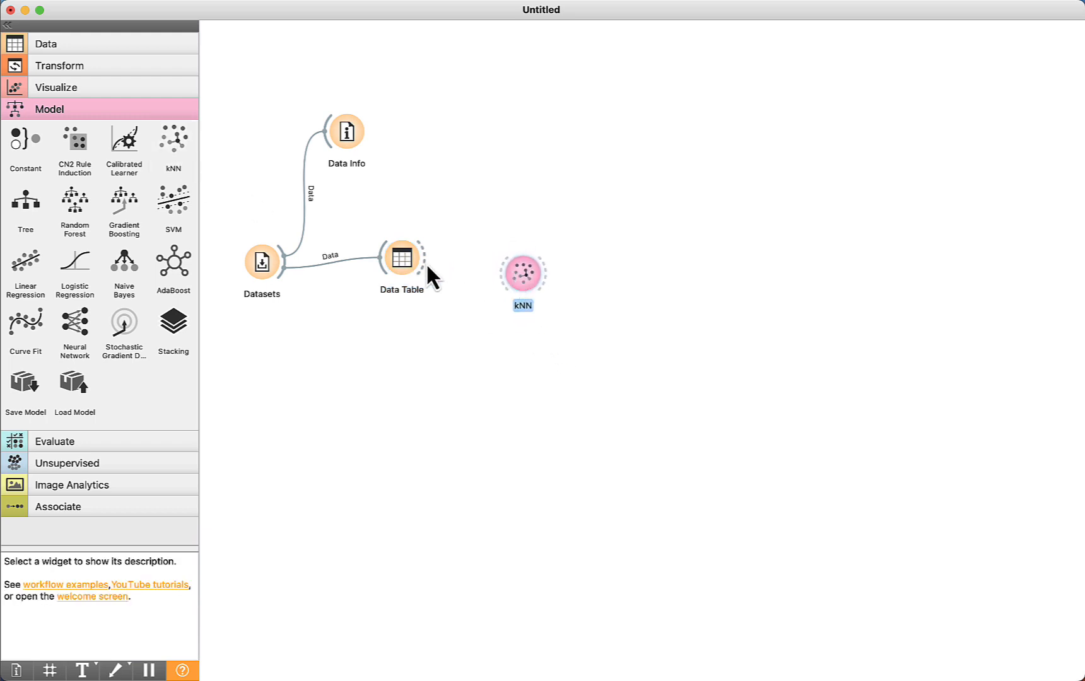
{"action": "left_click_drag", "start_coordinate": [427, 266], "coordinate": [499, 276]}
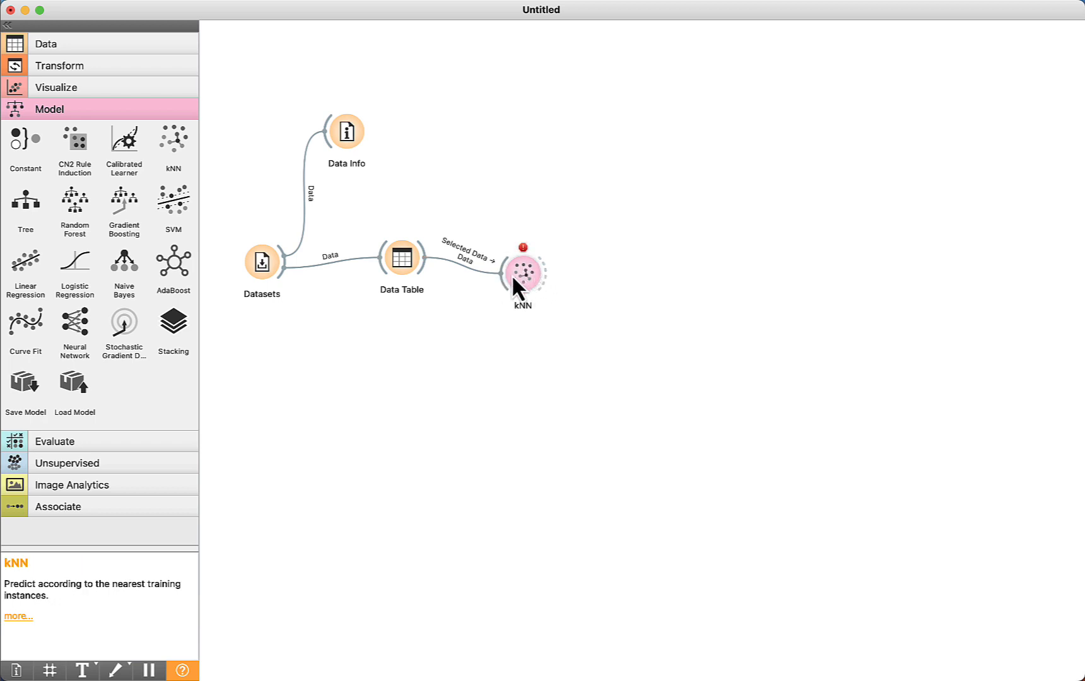
- Rewire the Data Table–kNN link from the Data output to the Data input and review the kNN settings
{"action": "double_click", "coordinate": [464, 269]}
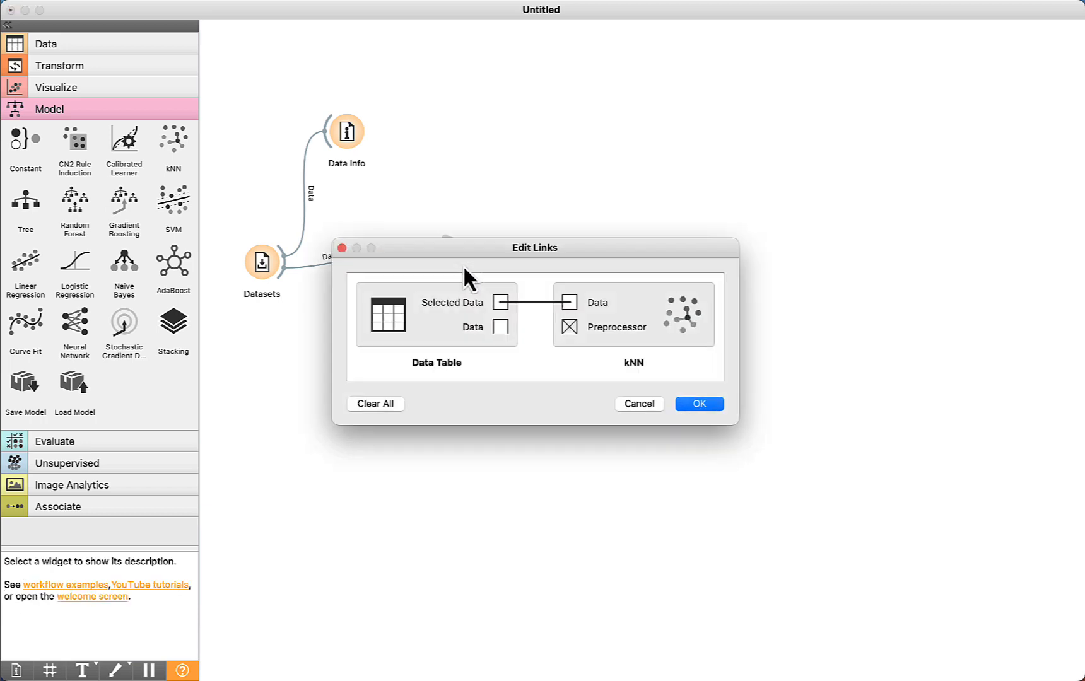
{"action": "left_click_drag", "start_coordinate": [500, 329], "coordinate": [570, 303]}
{"action": "left_click", "coordinate": [697, 404]}
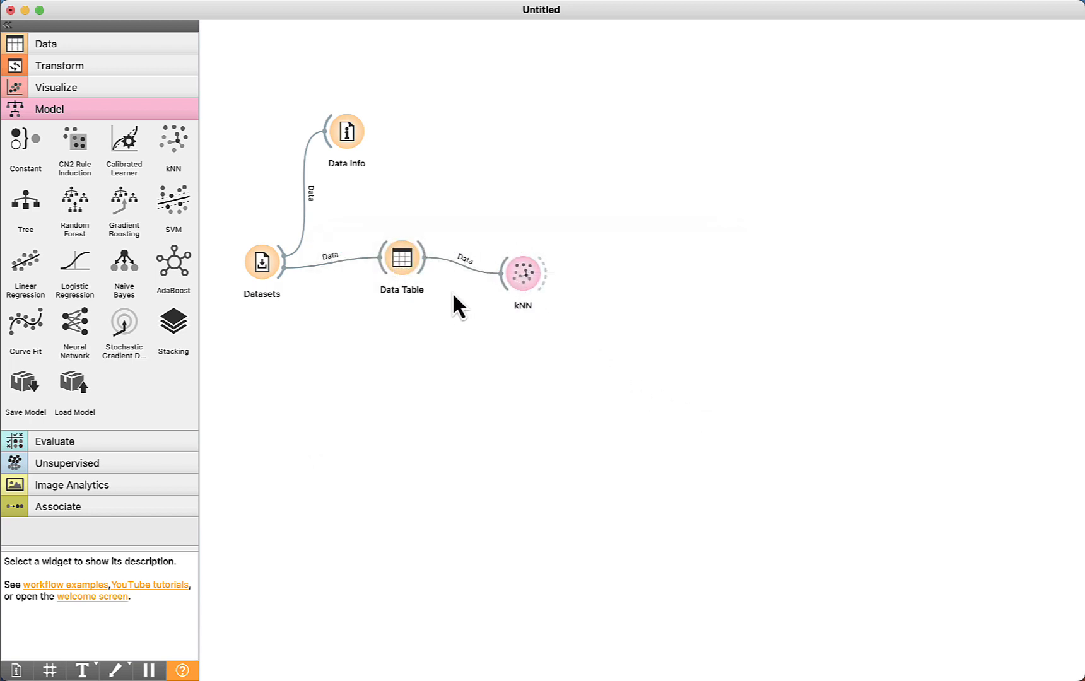
{"action": "double_click", "coordinate": [524, 276]}
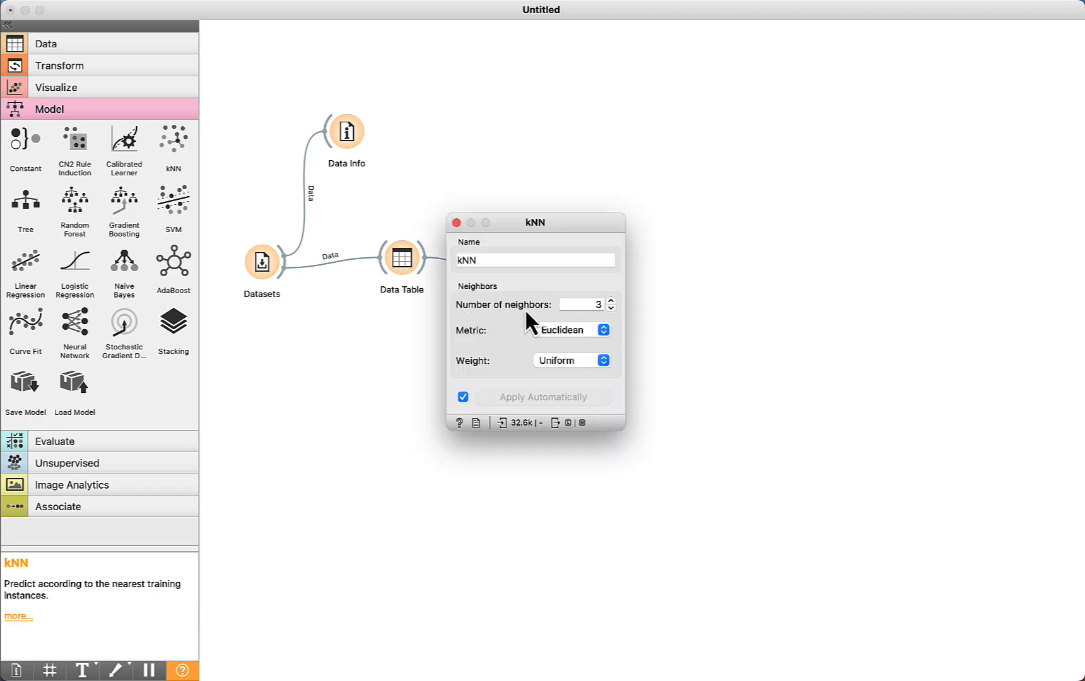
{"action": "left_click", "coordinate": [456, 223]}
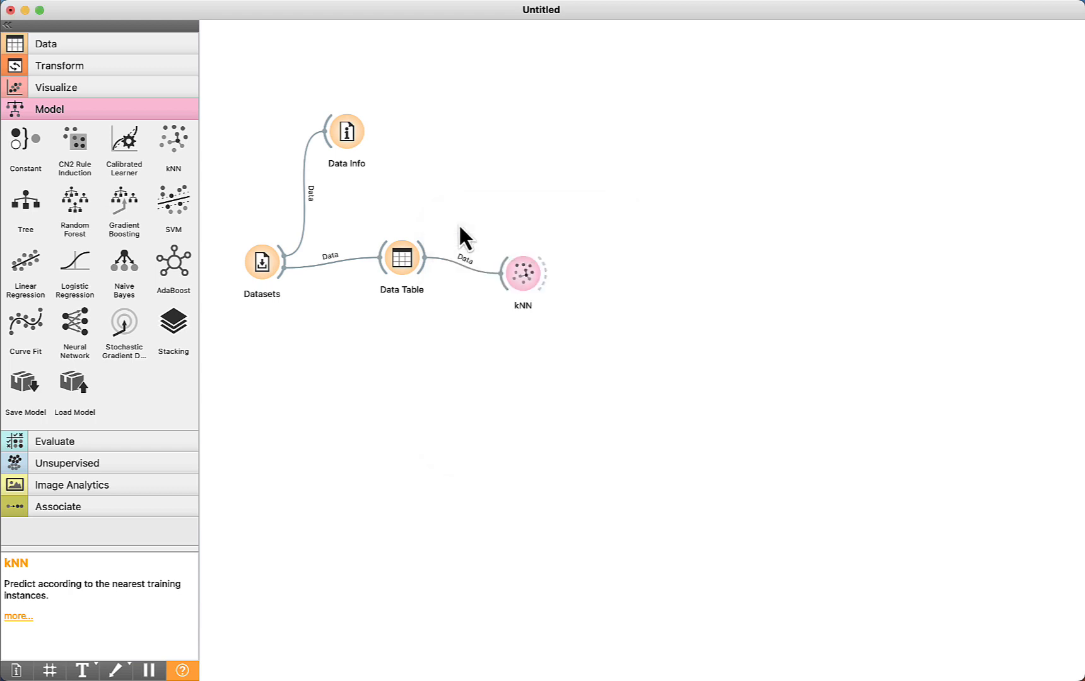
- Attach a Test and Score widget to kNN and also link Data Table to it
{"action": "left_click_drag", "start_coordinate": [531, 284], "coordinate": [611, 241]}
{"action": "left_click", "coordinate": [608, 281]}
{"action": "left_click_drag", "start_coordinate": [424, 252], "coordinate": [608, 251]}
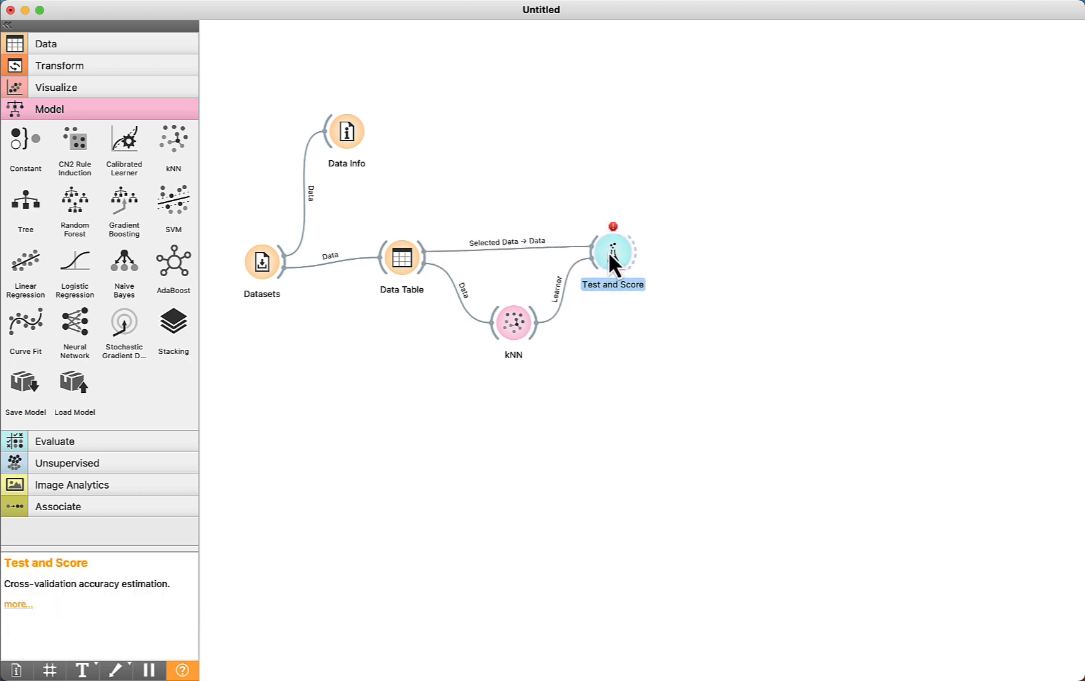
- Rewire the Data Table–Test and Score link so the Data output feeds the Data input
{"action": "double_click", "coordinate": [529, 246]}
{"action": "left_click_drag", "start_coordinate": [499, 326], "coordinate": [570, 279]}
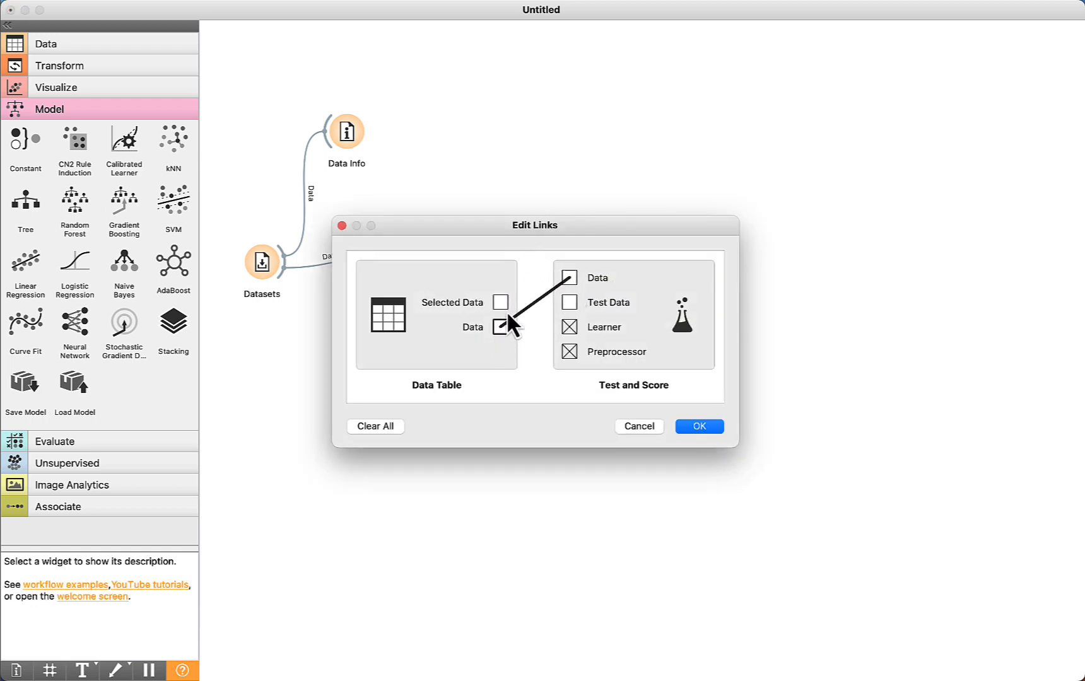
{"action": "left_click", "coordinate": [697, 426]}
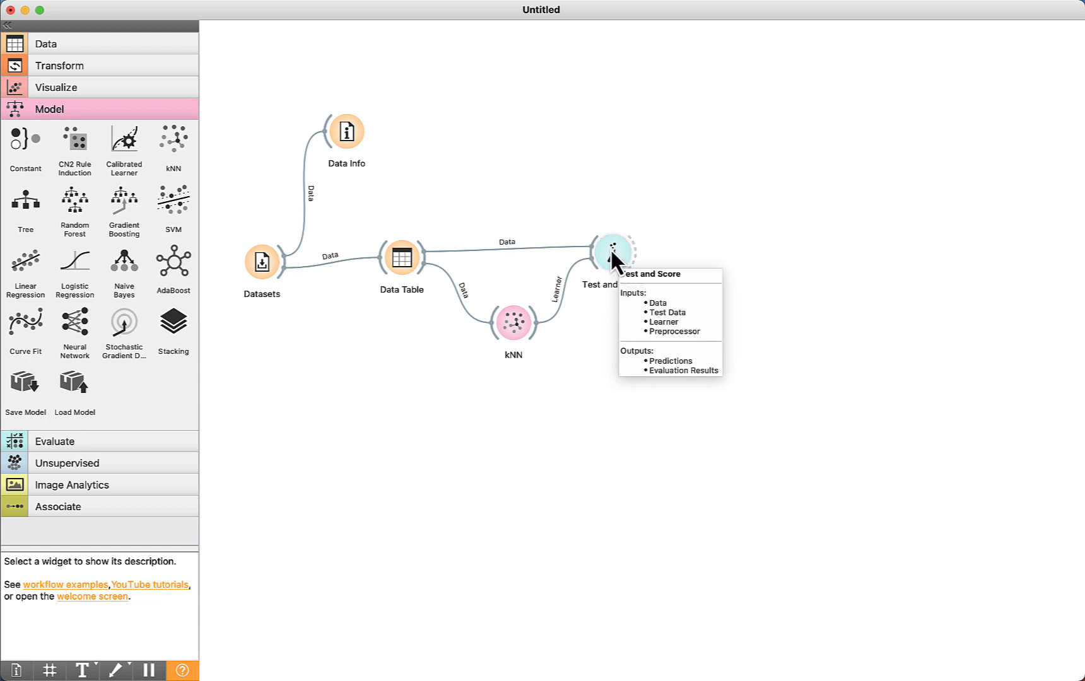
- Review the kNN evaluation scores in Test and Score and switch the evaluation method to random sampling
{"action": "double_click", "coordinate": [612, 252]}
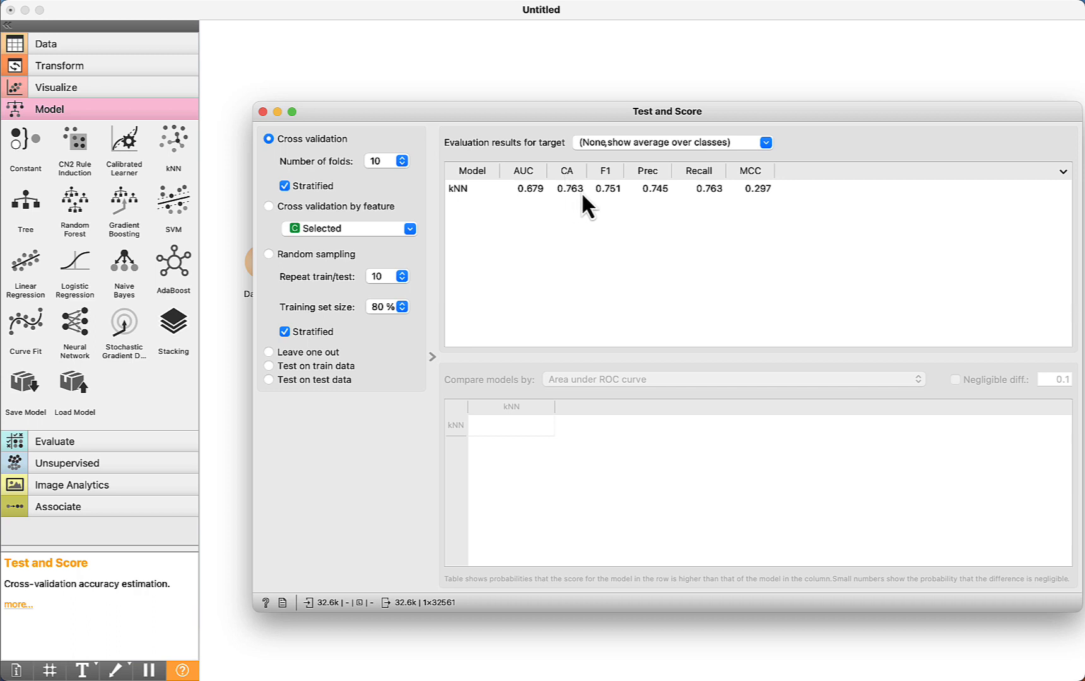
{"action": "left_click", "coordinate": [290, 254]}
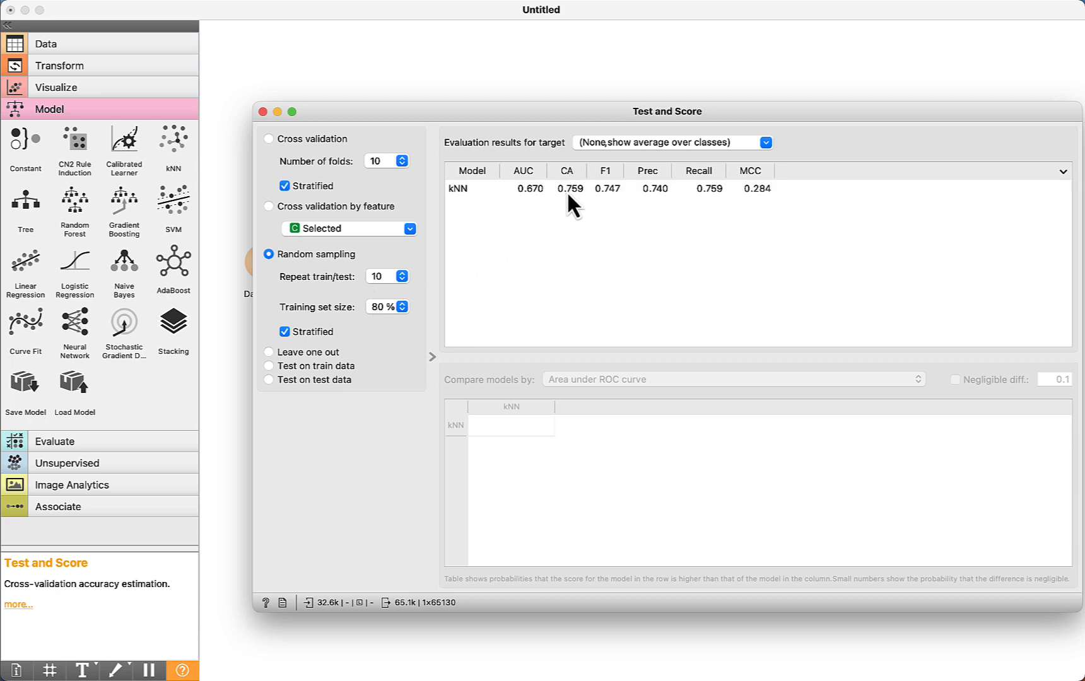
{"action": "left_click", "coordinate": [263, 113]}
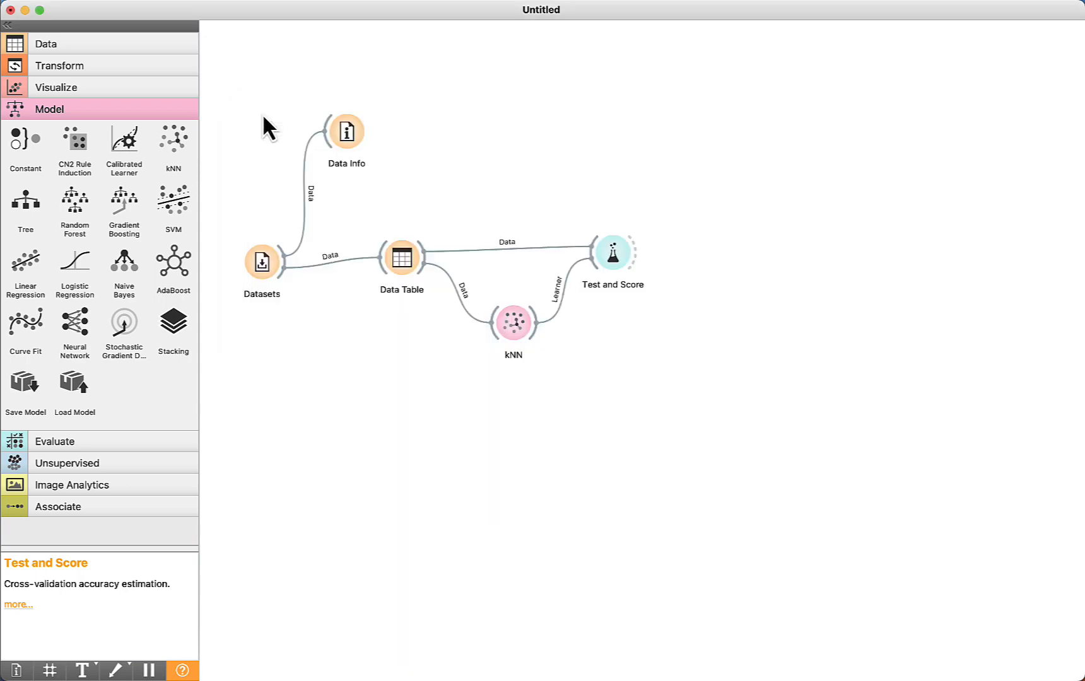
- Examine the workclass column in the original Data Table for missing entries, selecting rows 28, 62 and 70
{"action": "double_click", "coordinate": [403, 258]}
{"action": "scroll", "coordinate": [625, 347], "scroll_direction": "up", "scroll_amount": 2}
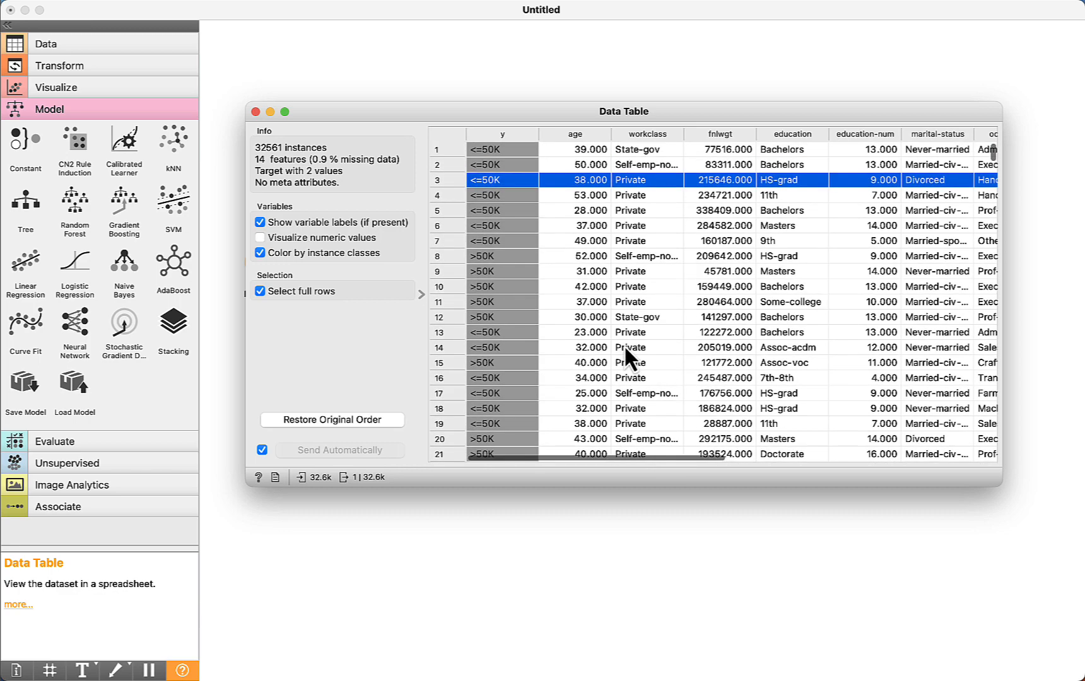
{"action": "left_click", "coordinate": [632, 273]}
{"action": "scroll", "coordinate": [645, 335], "scroll_direction": "down", "scroll_amount": 8}
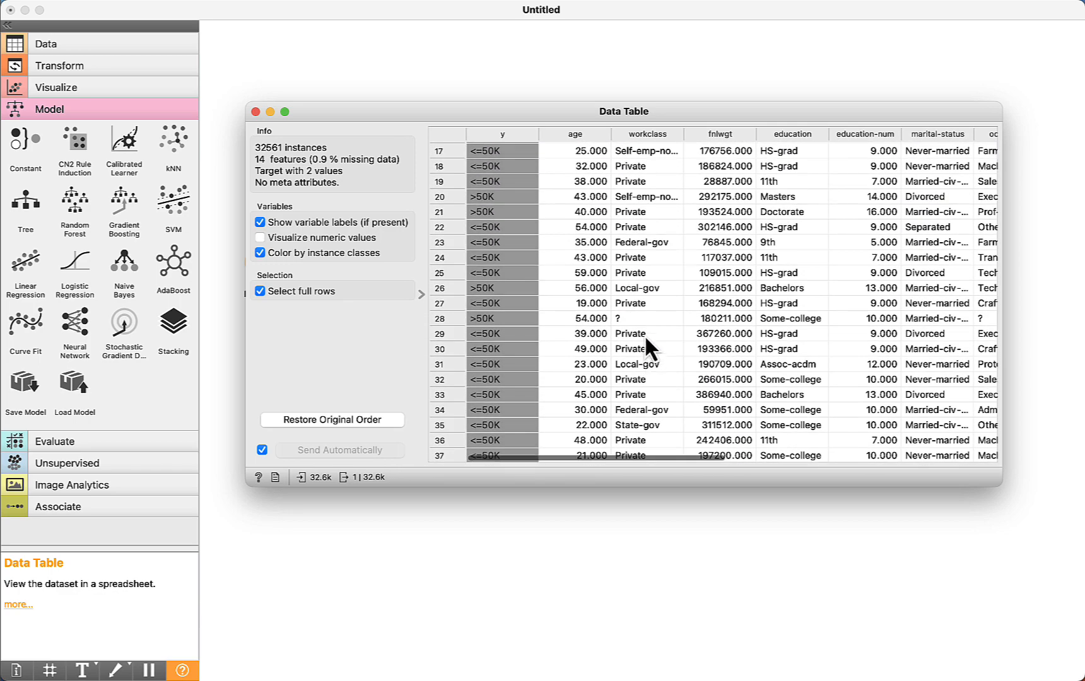
{"action": "left_click", "coordinate": [622, 319]}
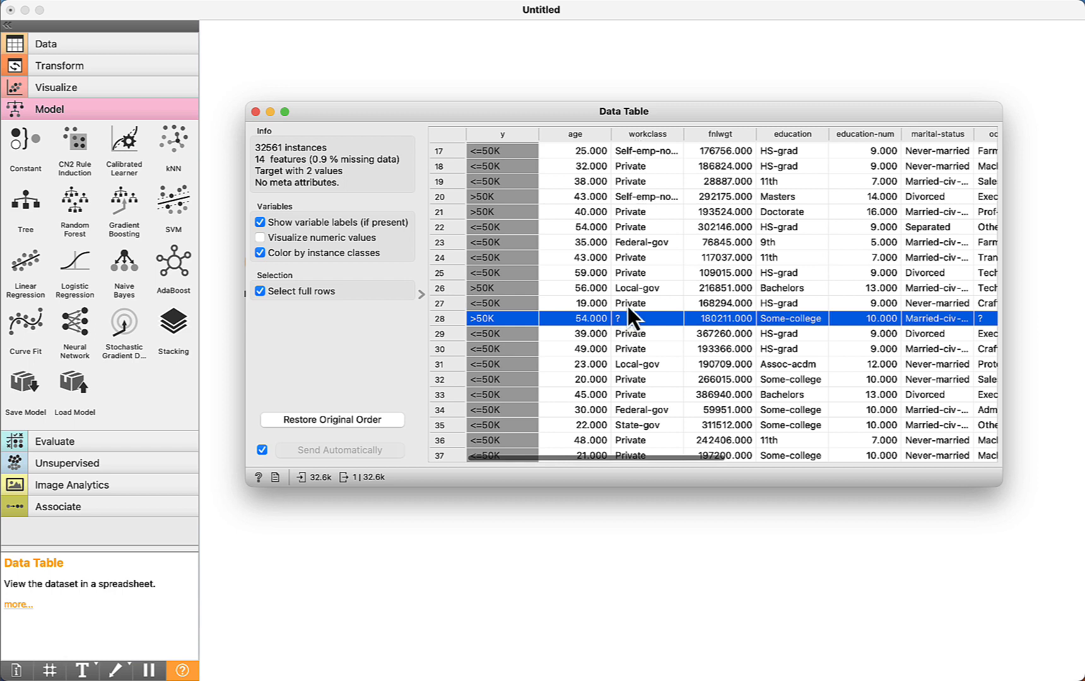
{"action": "scroll", "coordinate": [627, 340], "scroll_direction": "down", "scroll_amount": 5}
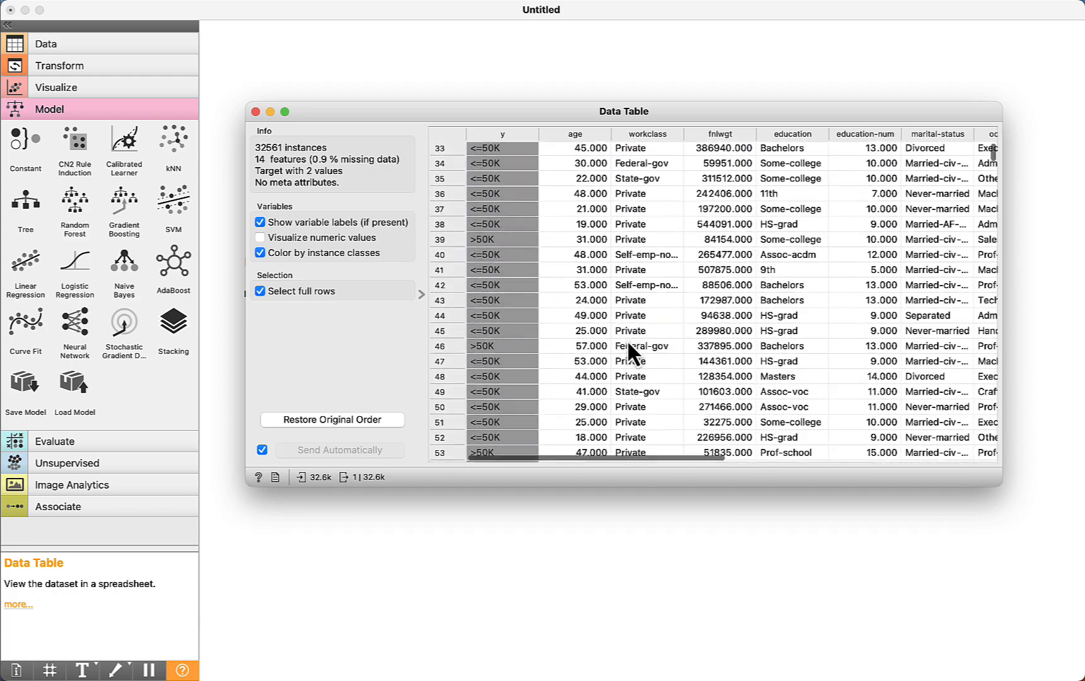
{"action": "scroll", "coordinate": [627, 340], "scroll_direction": "down", "scroll_amount": 7}
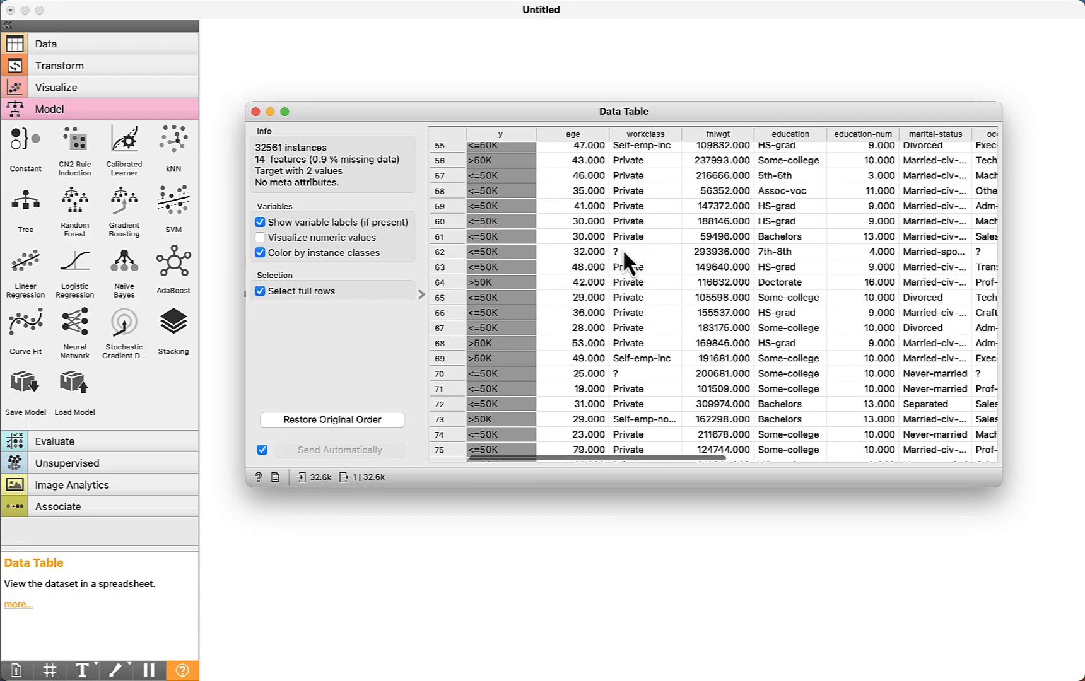
{"action": "left_click", "coordinate": [621, 250]}
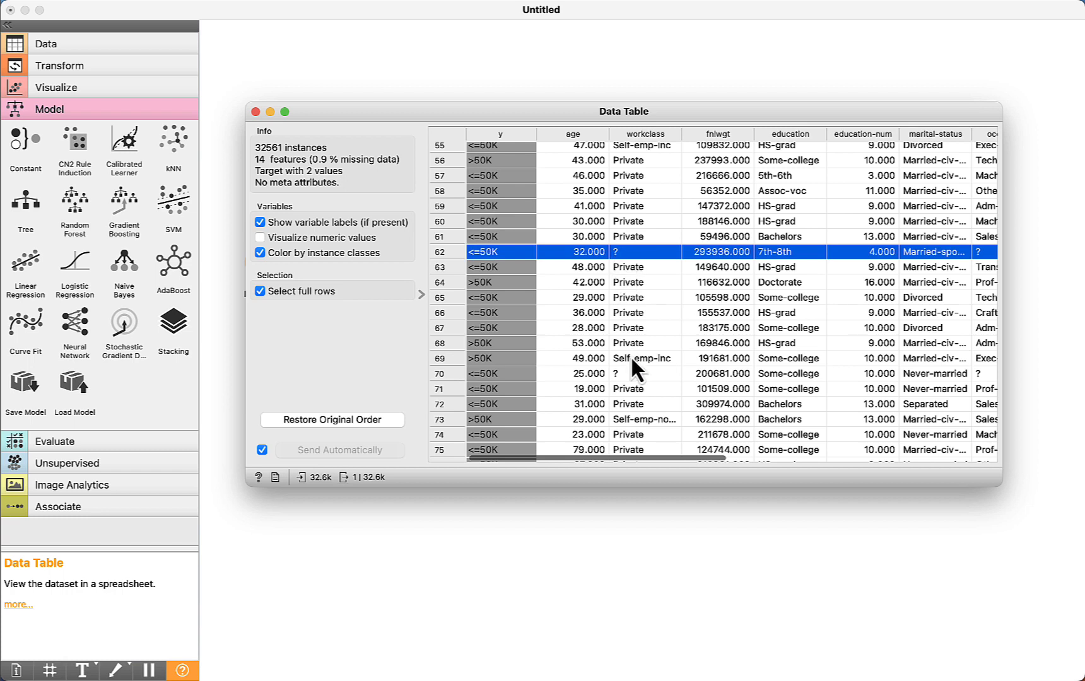
{"action": "left_click", "coordinate": [615, 375]}
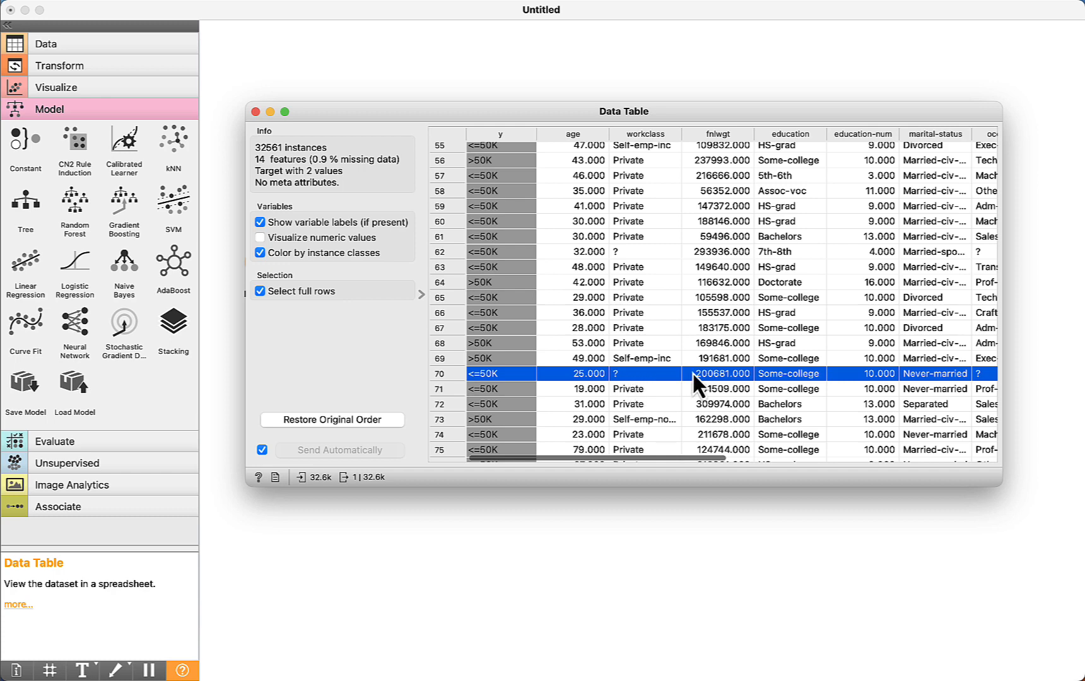
- Check rows 62 and 70 for missing values in the occupation and native-country columns, and close the table
{"action": "scroll", "coordinate": [889, 360], "scroll_direction": "right", "scroll_amount": 5}
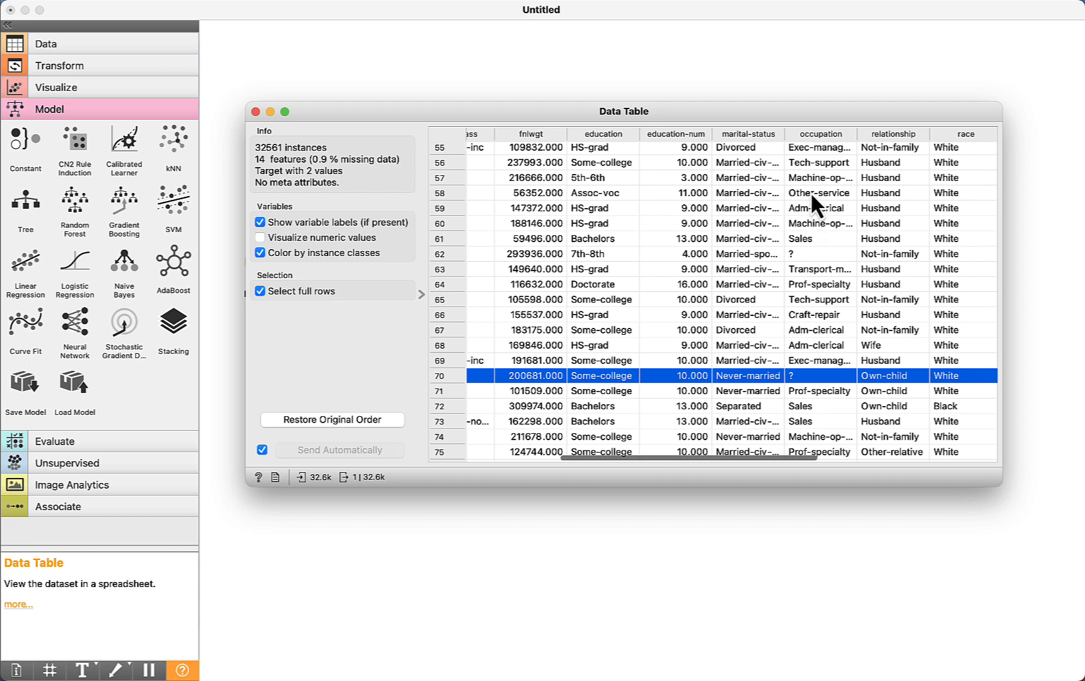
{"action": "left_click", "coordinate": [809, 255]}
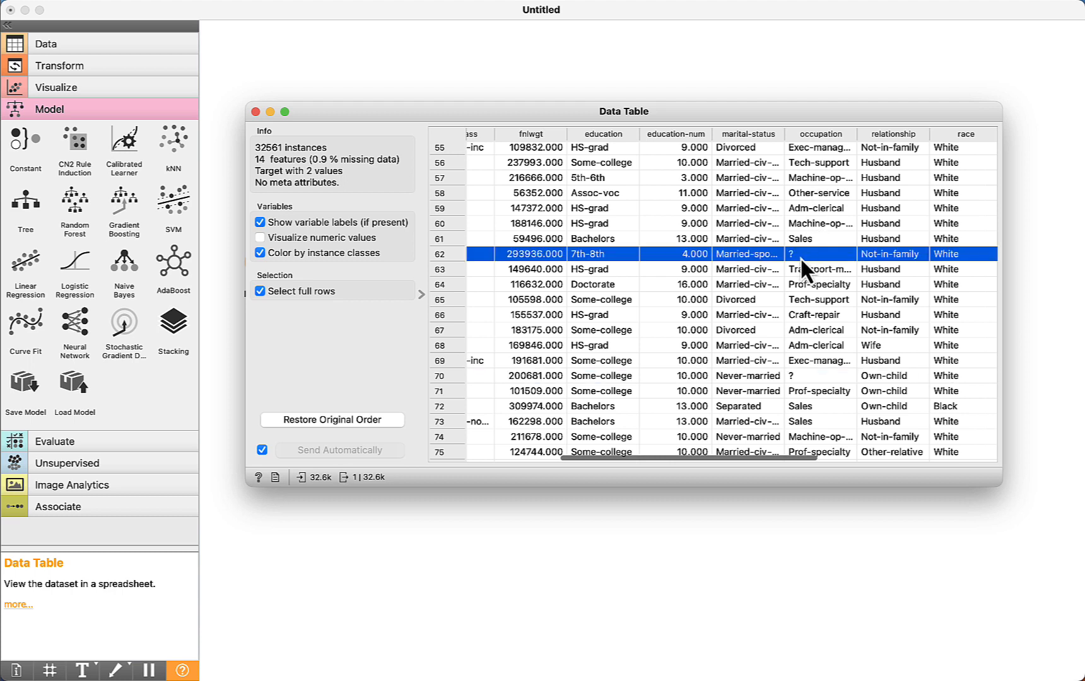
{"action": "left_click", "coordinate": [810, 377]}
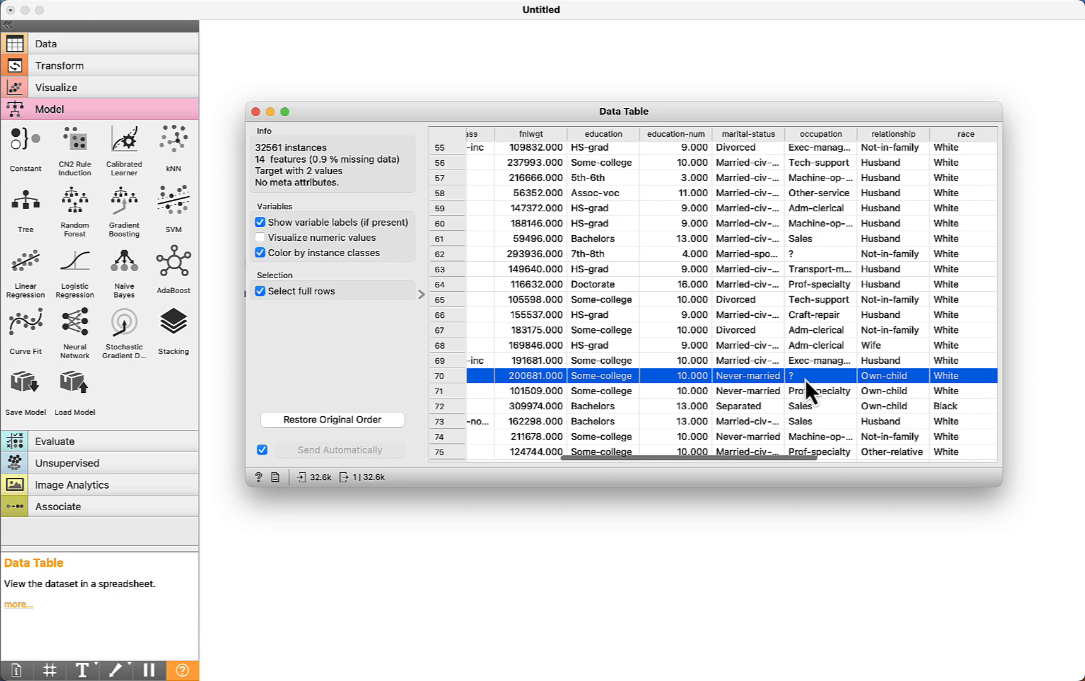
{"action": "scroll", "coordinate": [801, 371], "scroll_direction": "right", "scroll_amount": 5}
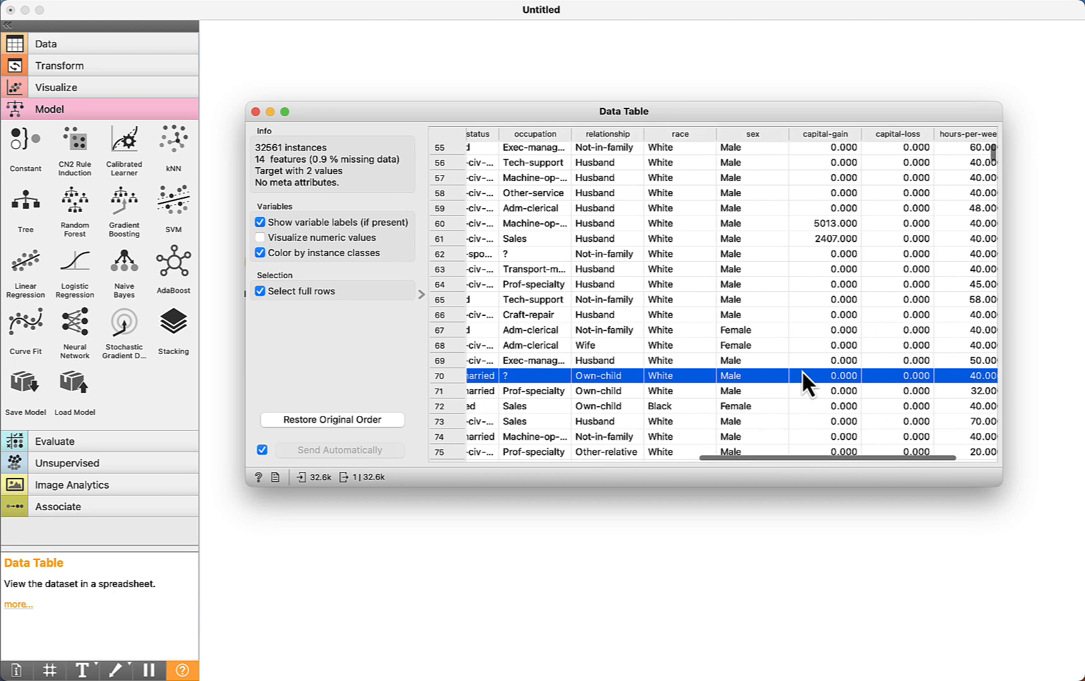
{"action": "scroll", "coordinate": [802, 370], "scroll_direction": "right", "scroll_amount": 2}
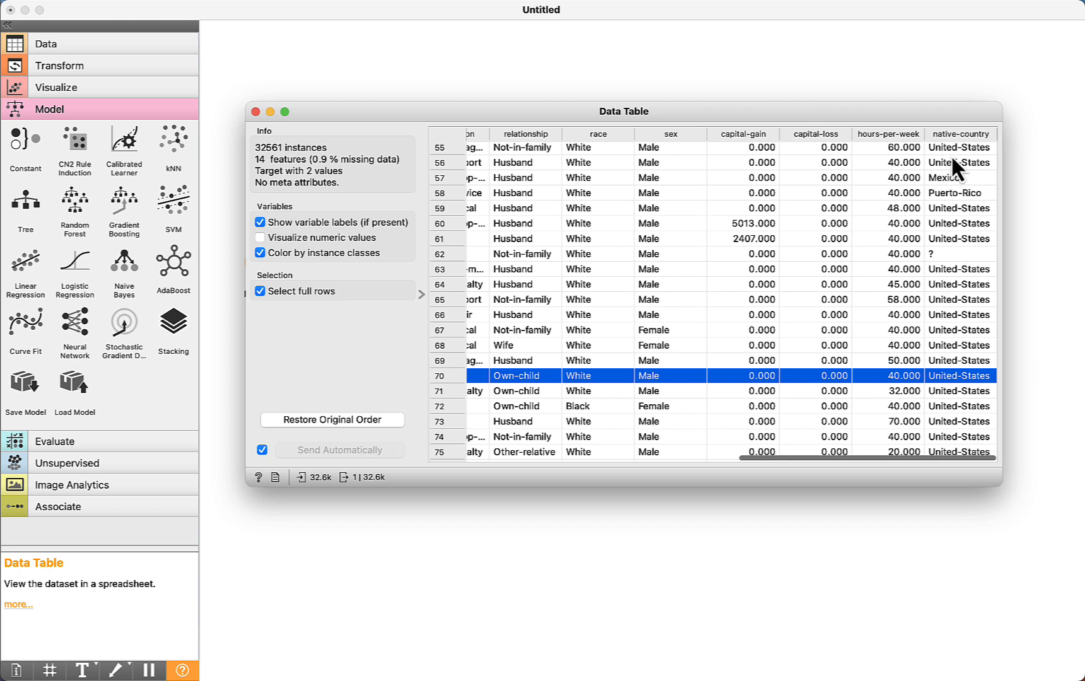
{"action": "left_click", "coordinate": [936, 254]}
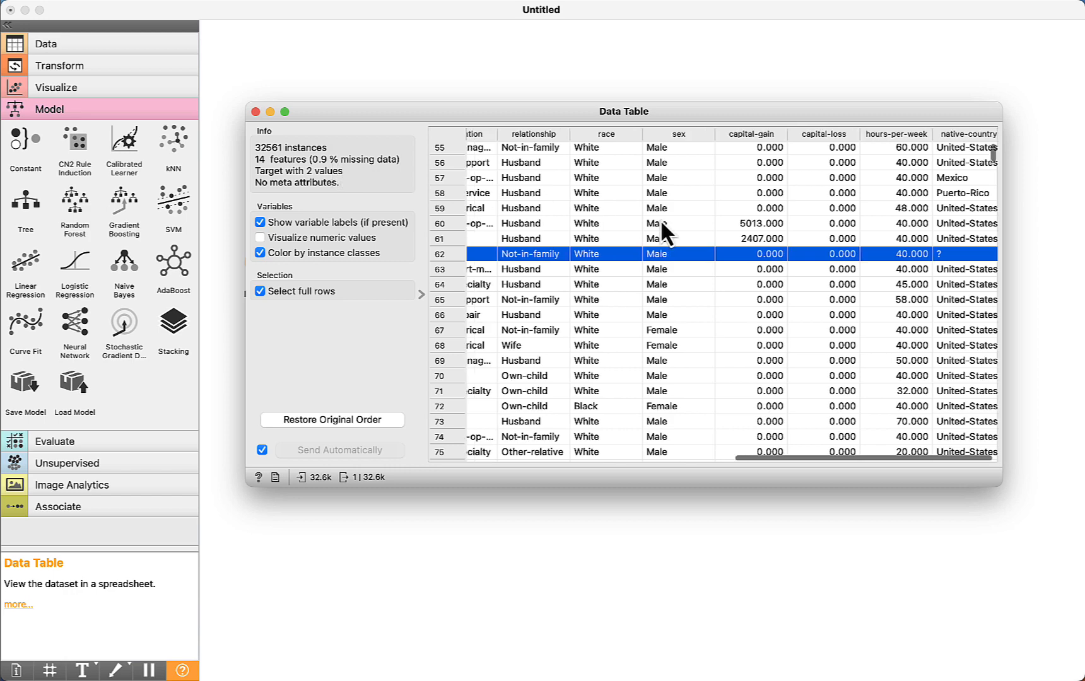
{"action": "scroll", "coordinate": [659, 219], "scroll_direction": "left", "scroll_amount": 10}
{"action": "scroll", "coordinate": [680, 240], "scroll_direction": "left", "scroll_amount": 5}
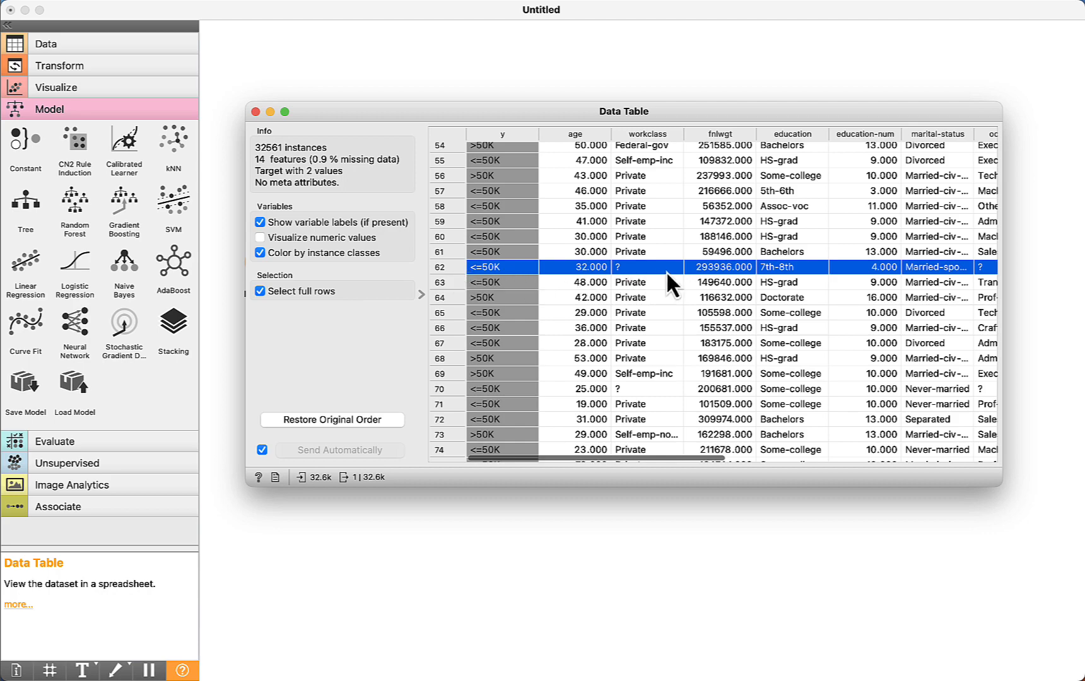
{"action": "scroll", "coordinate": [668, 270], "scroll_direction": "right", "scroll_amount": 10}
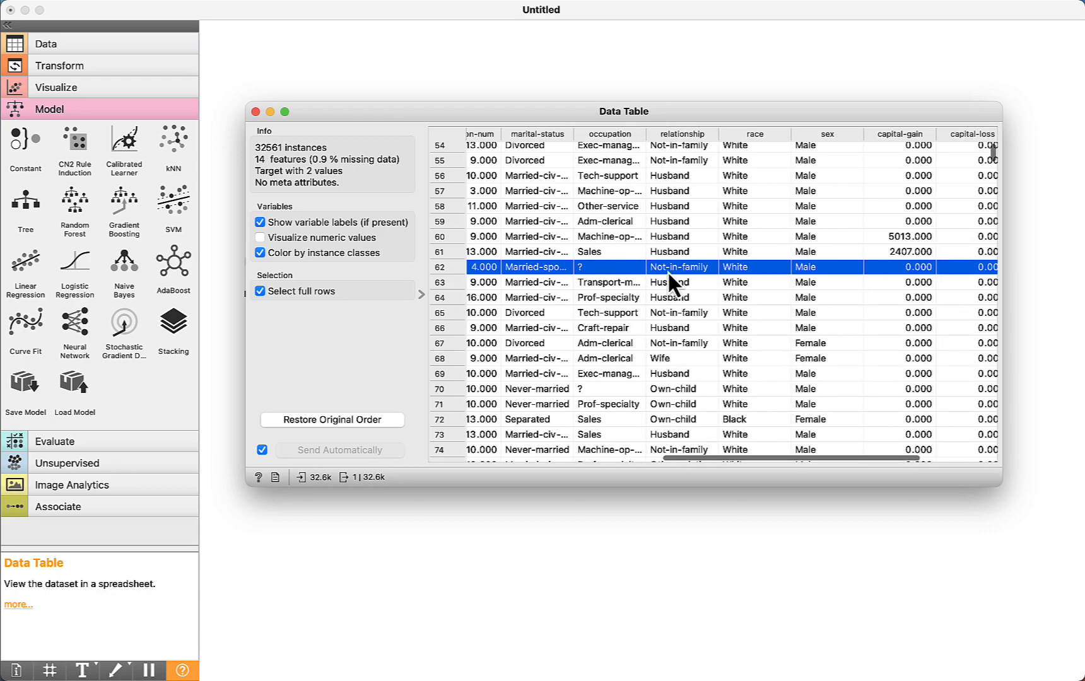
{"action": "scroll", "coordinate": [668, 282], "scroll_direction": "right", "scroll_amount": 5}
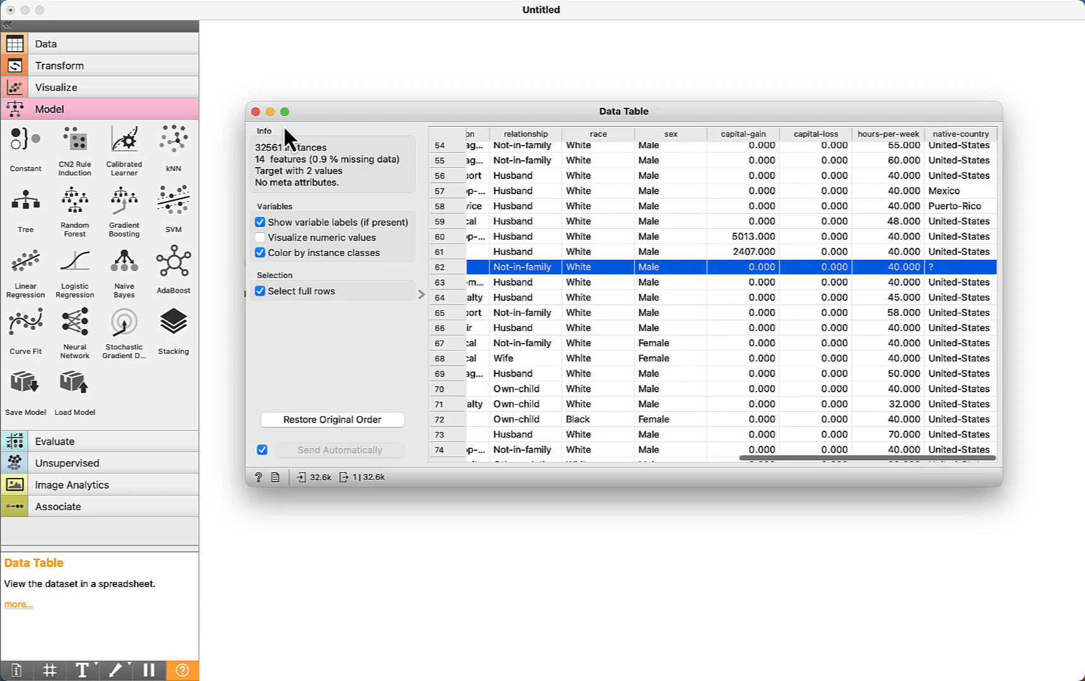
{"action": "left_click", "coordinate": [254, 111]}
- Add a Preprocess widget below kNN and link Data Table's Data output to its Data input
{"action": "left_click", "coordinate": [83, 68]}
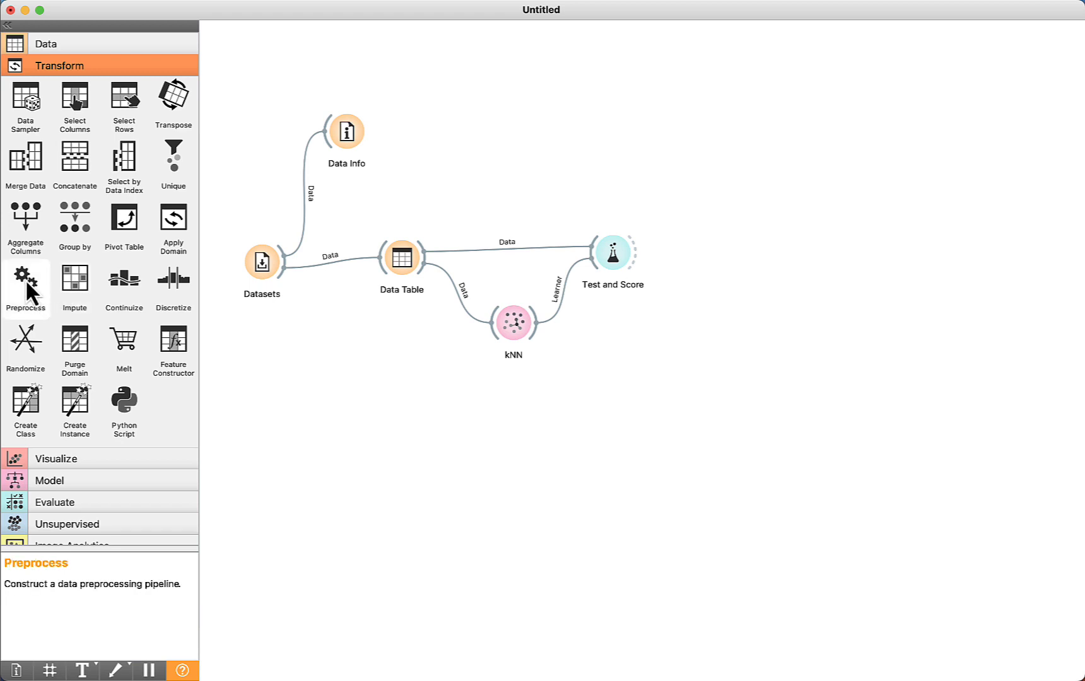
{"action": "left_click_drag", "start_coordinate": [28, 286], "coordinate": [436, 374]}
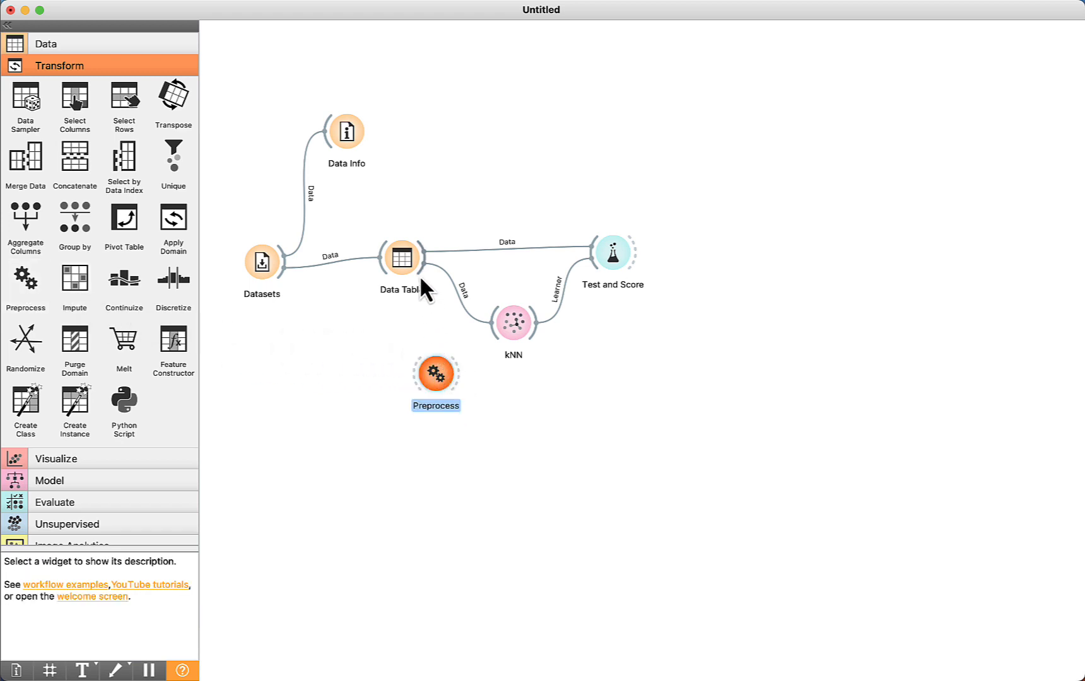
{"action": "left_click_drag", "start_coordinate": [423, 290], "coordinate": [484, 401]}
{"action": "double_click", "coordinate": [439, 344]}
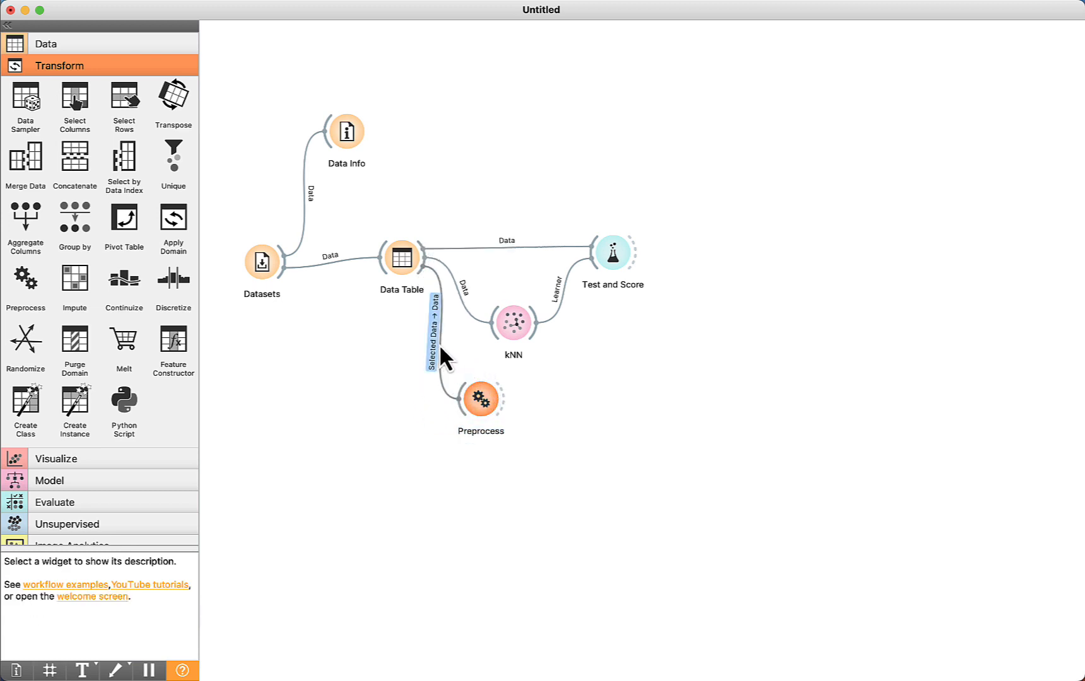
{"action": "left_click_drag", "start_coordinate": [545, 319], "coordinate": [568, 315]}
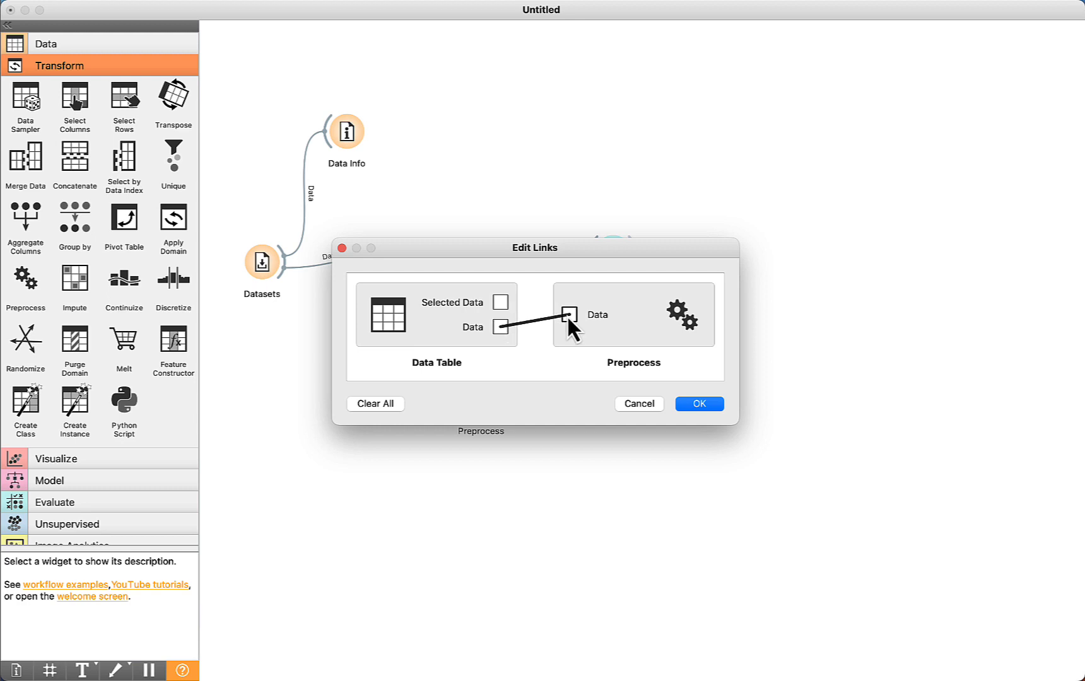
{"action": "left_click", "coordinate": [678, 403]}
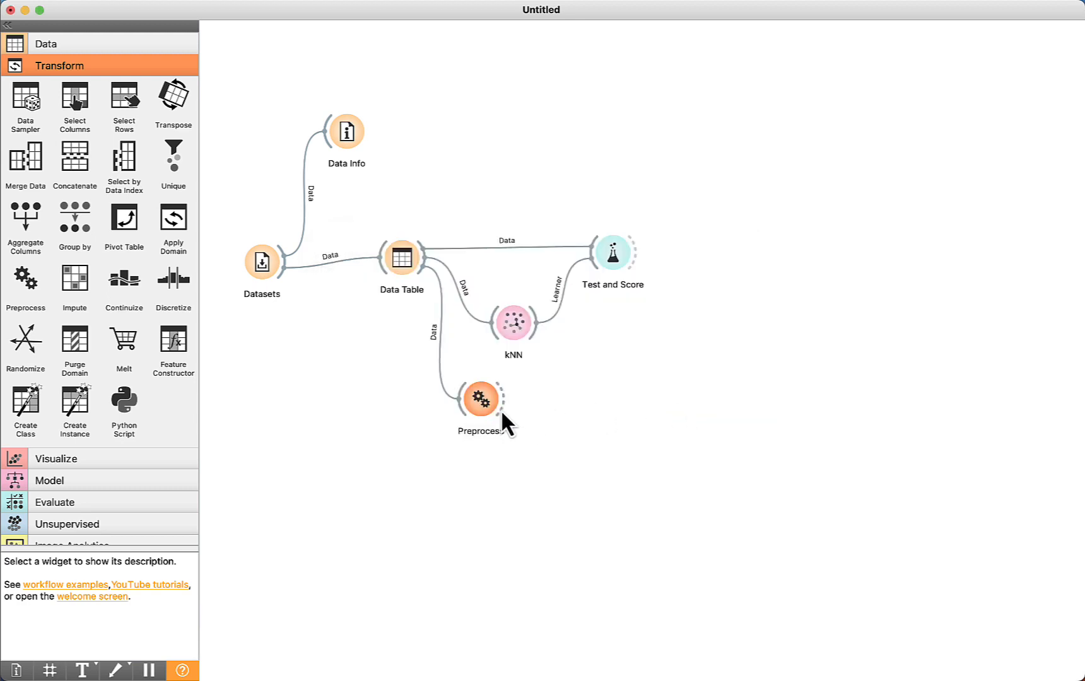
- Add the Impute Missing Values preprocessor to Preprocess and set it to remove rows with missing values
{"action": "double_click", "coordinate": [478, 400]}
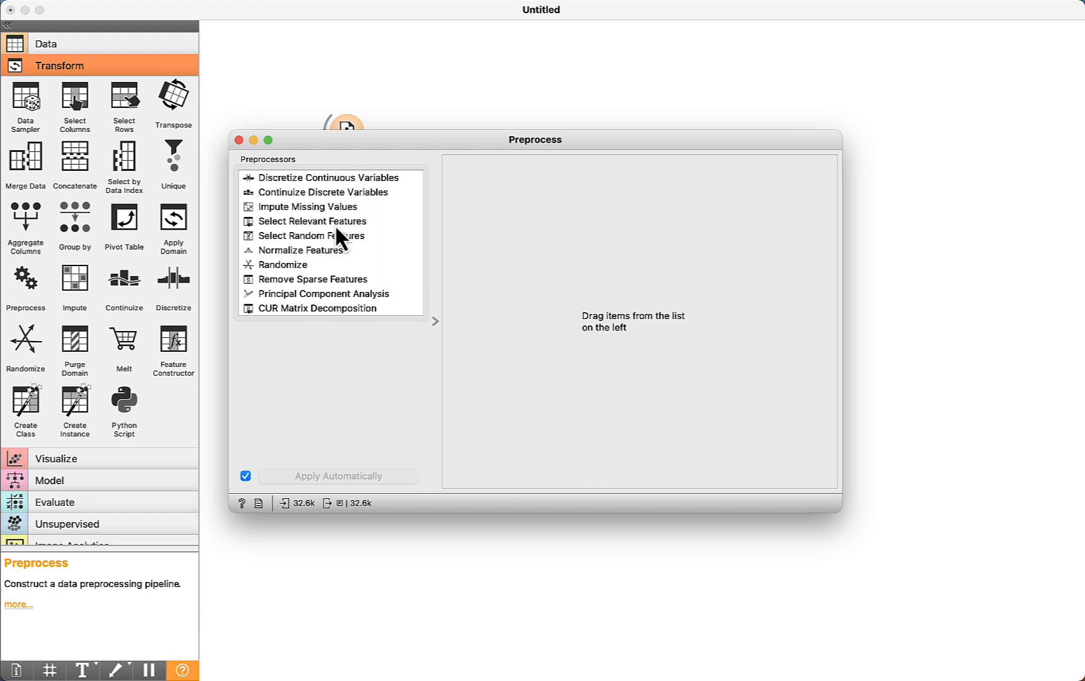
{"action": "left_click", "coordinate": [299, 212]}
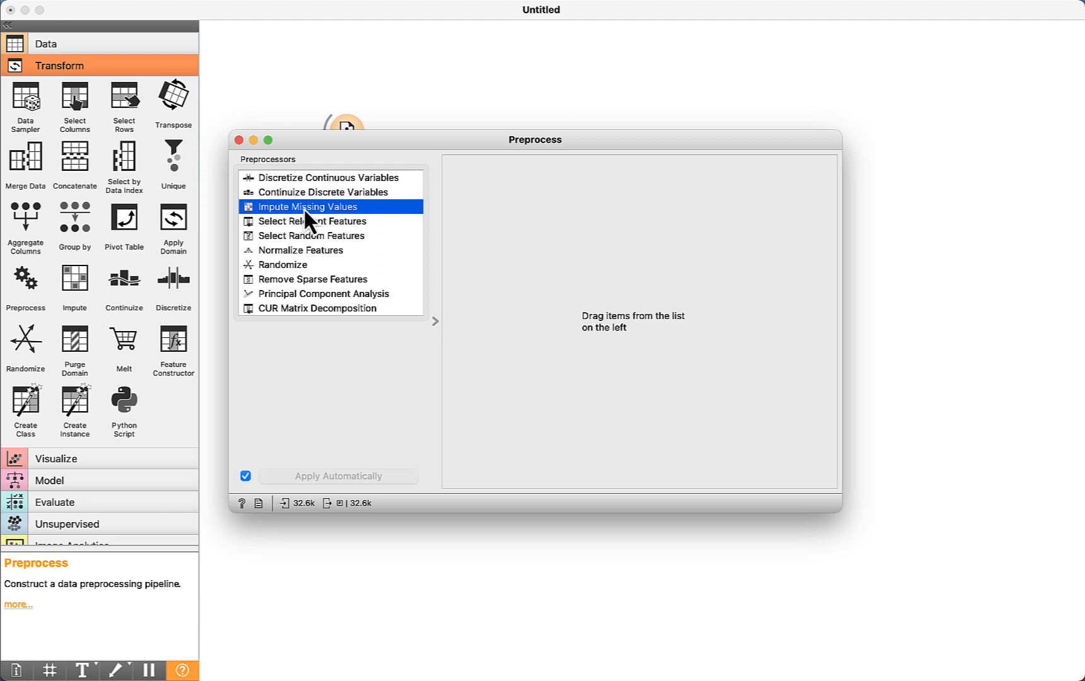
{"action": "double_click", "coordinate": [317, 209]}
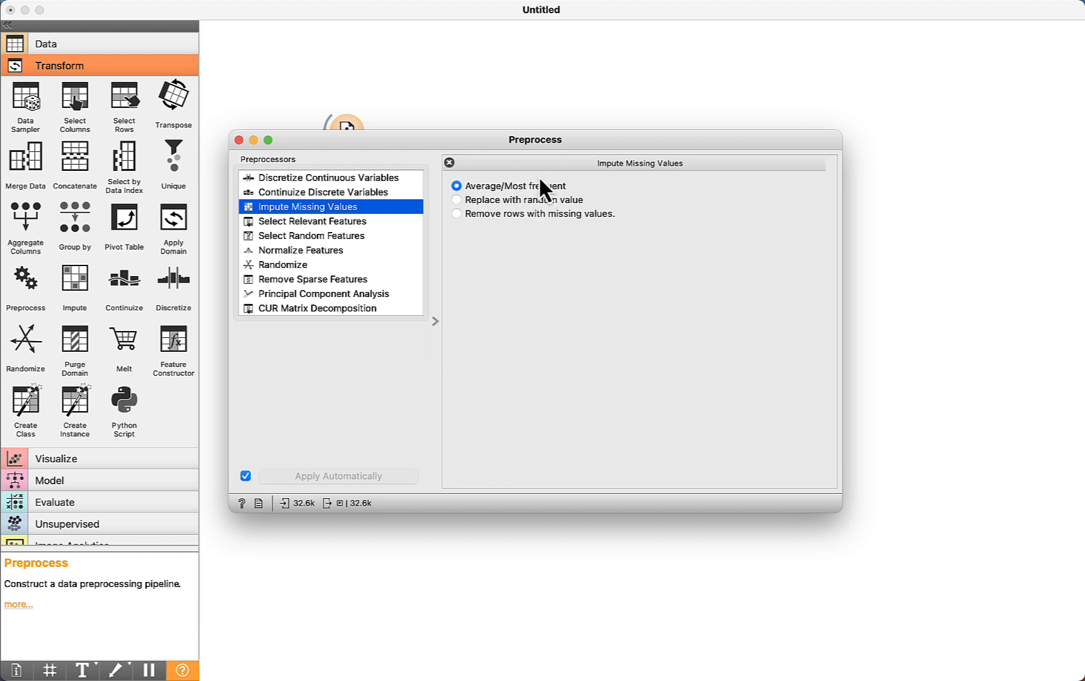
{"action": "left_click", "coordinate": [458, 200]}
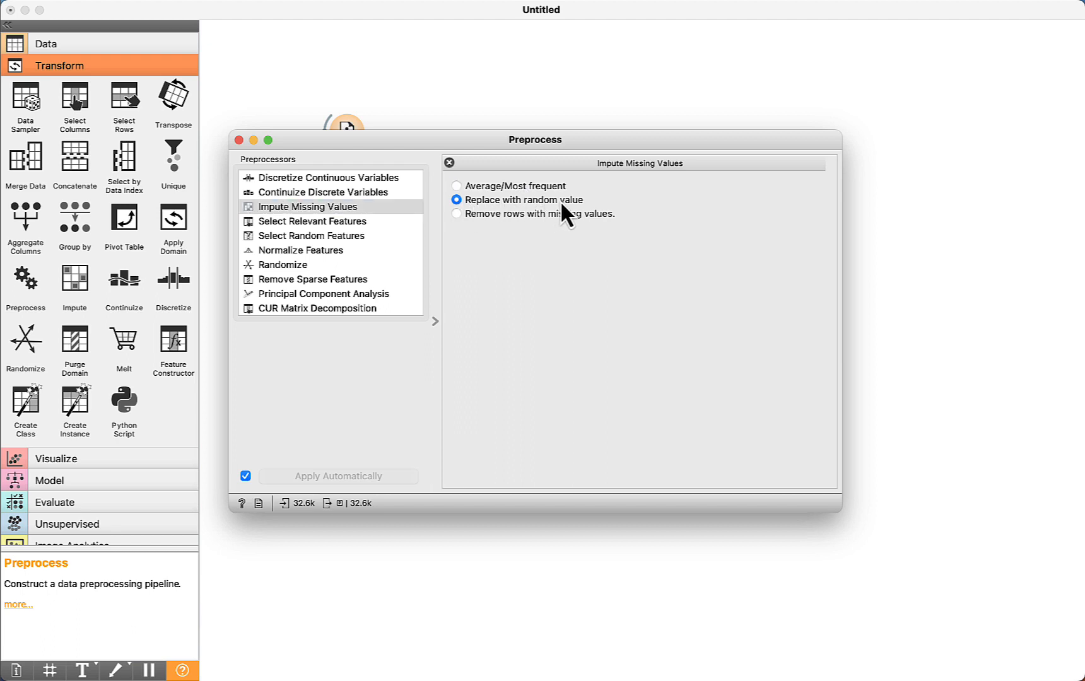
{"action": "left_click", "coordinate": [456, 214]}
{"action": "left_click", "coordinate": [239, 139]}
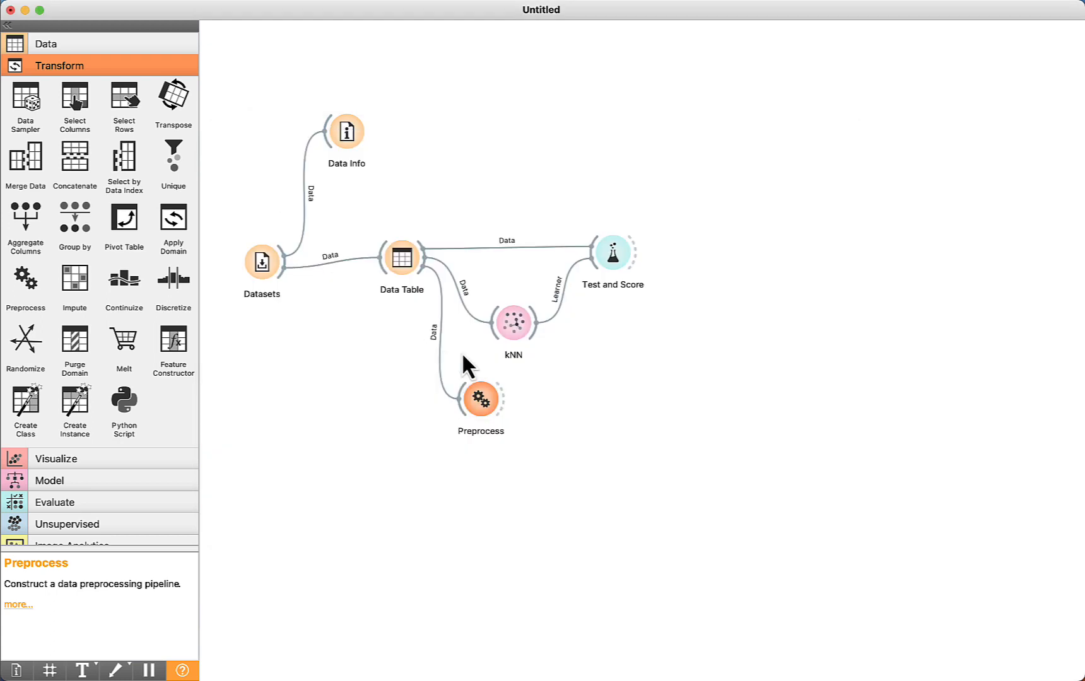
- Attach a new Data Table widget to the Preprocess output
{"action": "left_click_drag", "start_coordinate": [507, 410], "coordinate": [546, 401]}
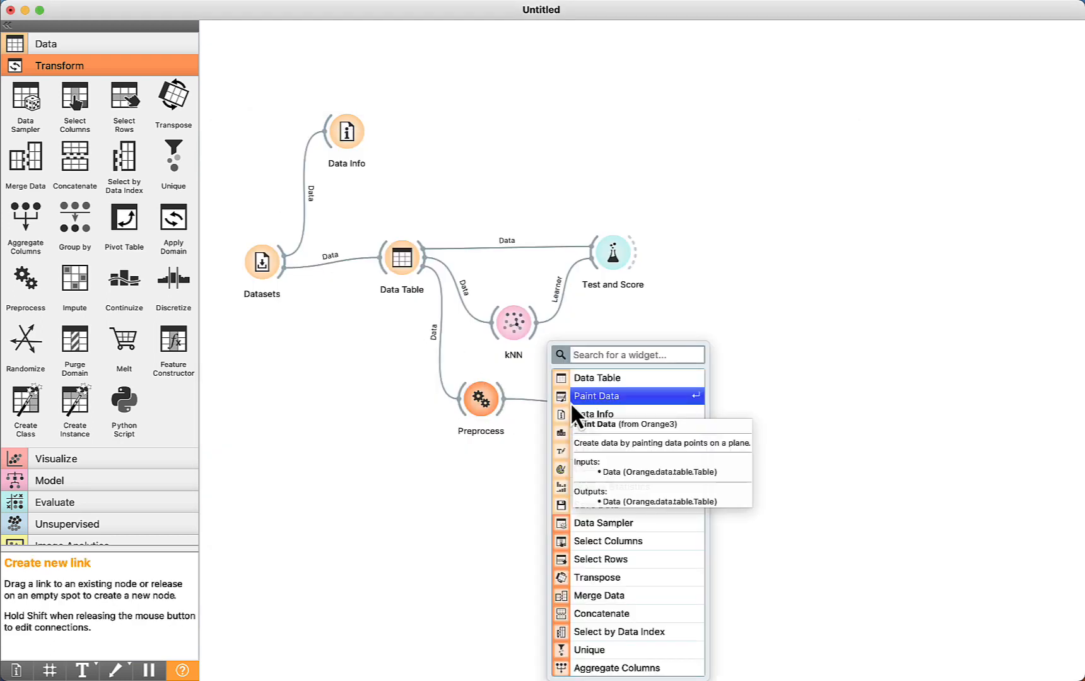
{"action": "type", "text": "data"}
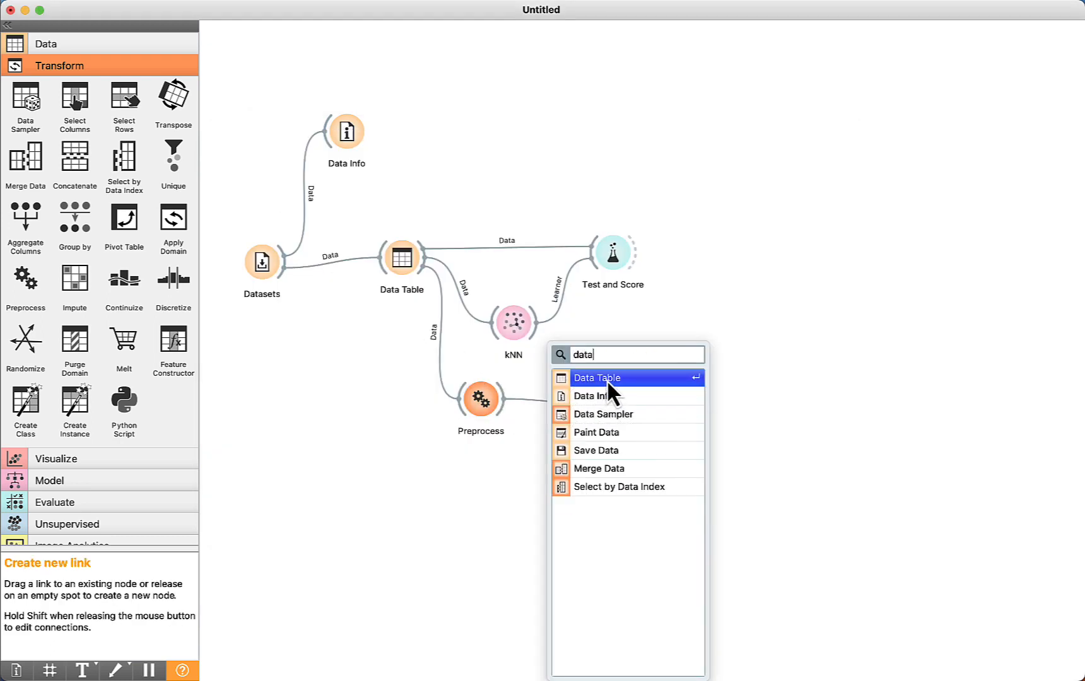
{"action": "left_click", "coordinate": [609, 379]}
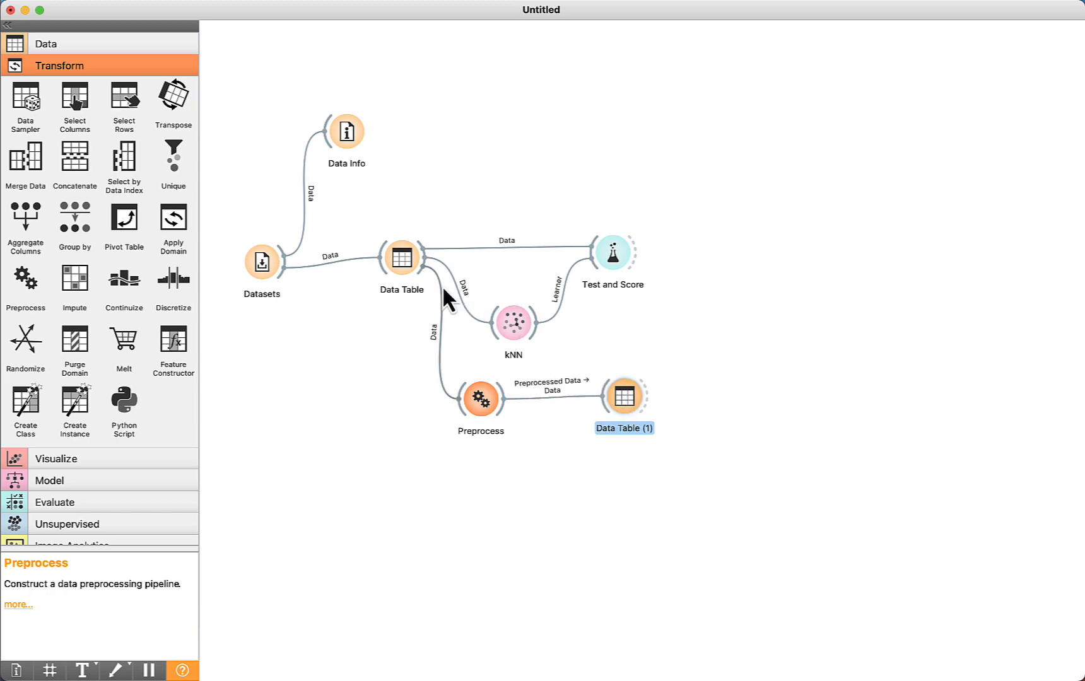
- Compare the instance count and missing-data information of the original Data Table with those of the preprocessed one
{"action": "double_click", "coordinate": [402, 259]}
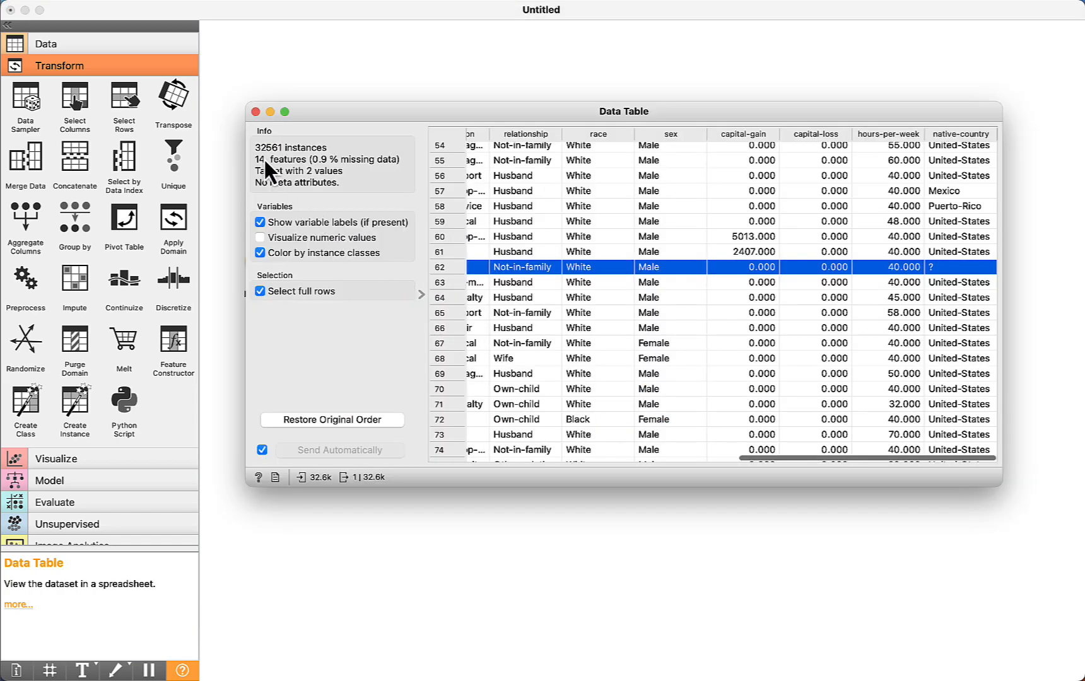
{"action": "key", "text": "super+w"}
{"action": "double_click", "coordinate": [624, 399]}
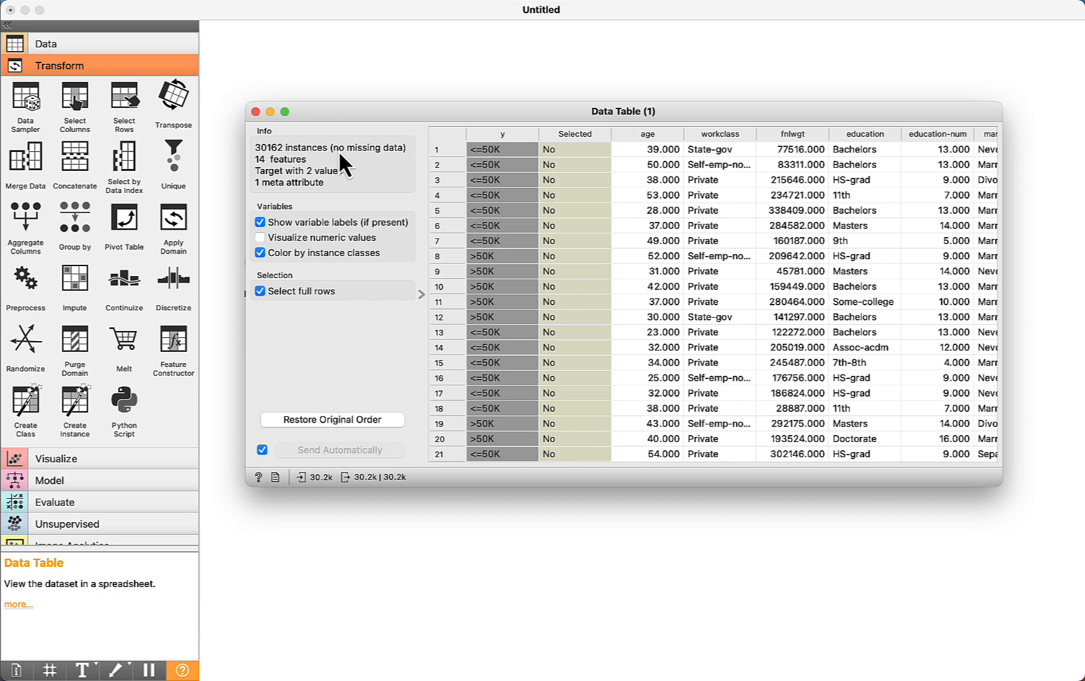
{"action": "left_click", "coordinate": [256, 112]}
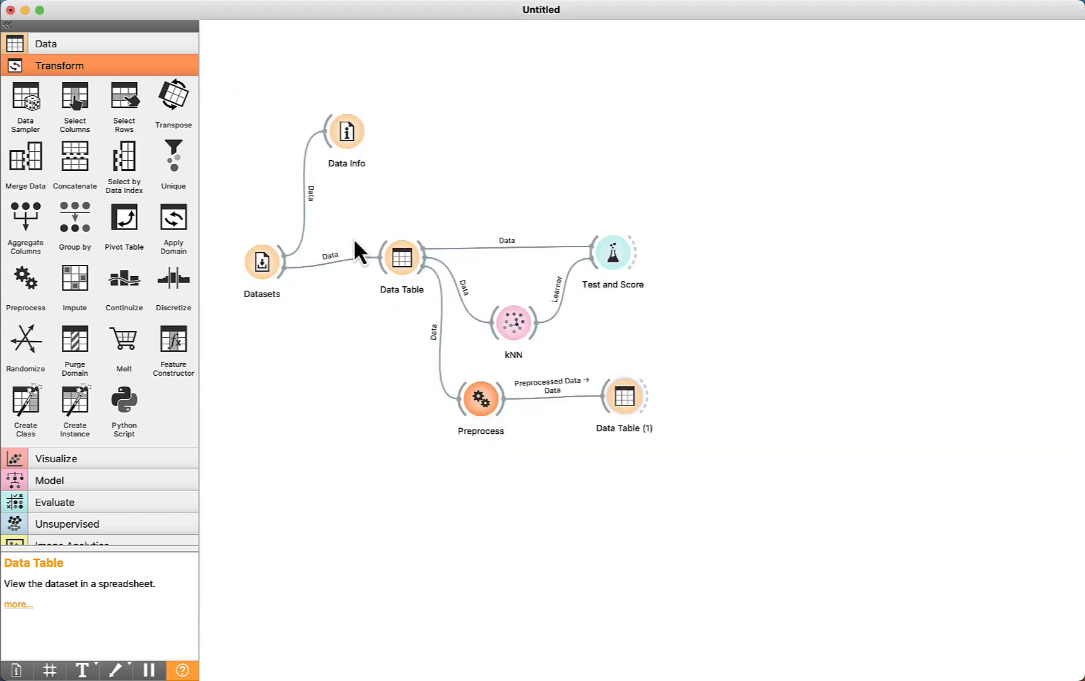
- Switch the missing-value imputation in Preprocess to Average/Most frequent and check the preprocessed data in Data Table (1)
{"action": "double_click", "coordinate": [483, 397]}
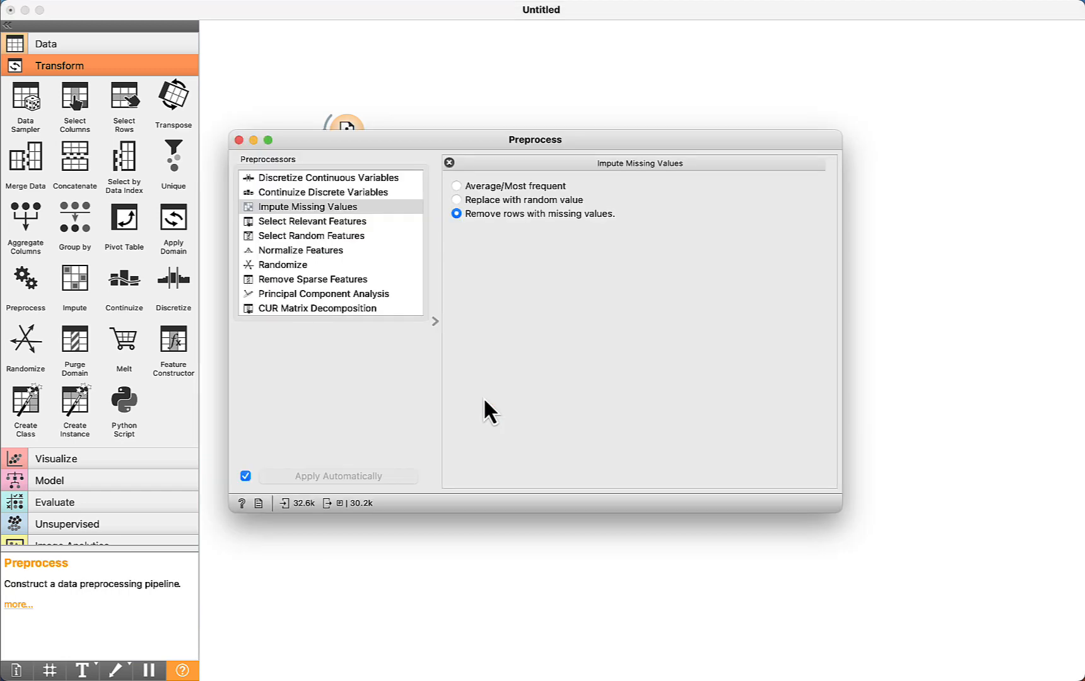
{"action": "left_click", "coordinate": [468, 186]}
{"action": "left_click", "coordinate": [239, 139]}
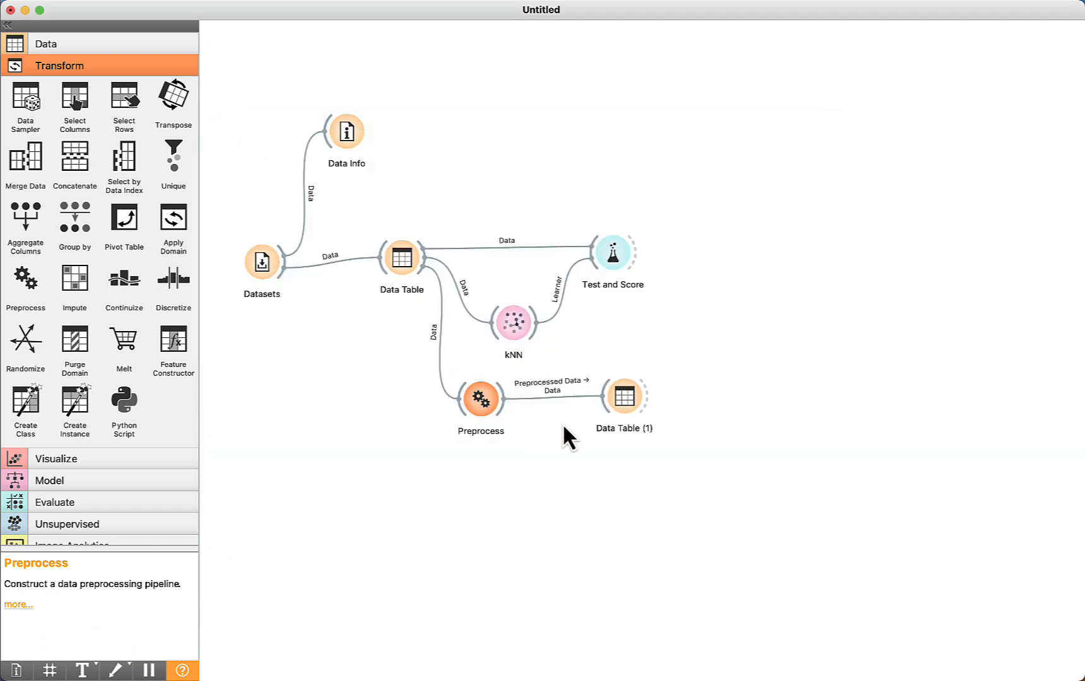
{"action": "double_click", "coordinate": [629, 397]}
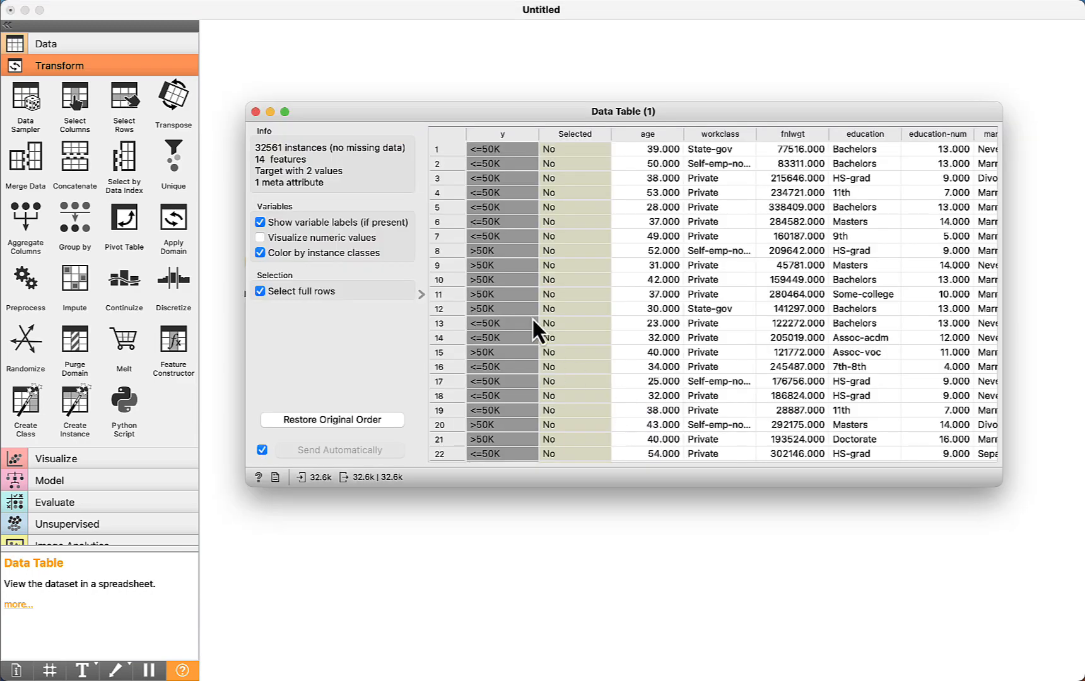
- Examine row 62 of the preprocessed data in Data Table (1) across all columns for its imputed values
{"action": "scroll", "coordinate": [521, 304], "scroll_direction": "down", "scroll_amount": 15}
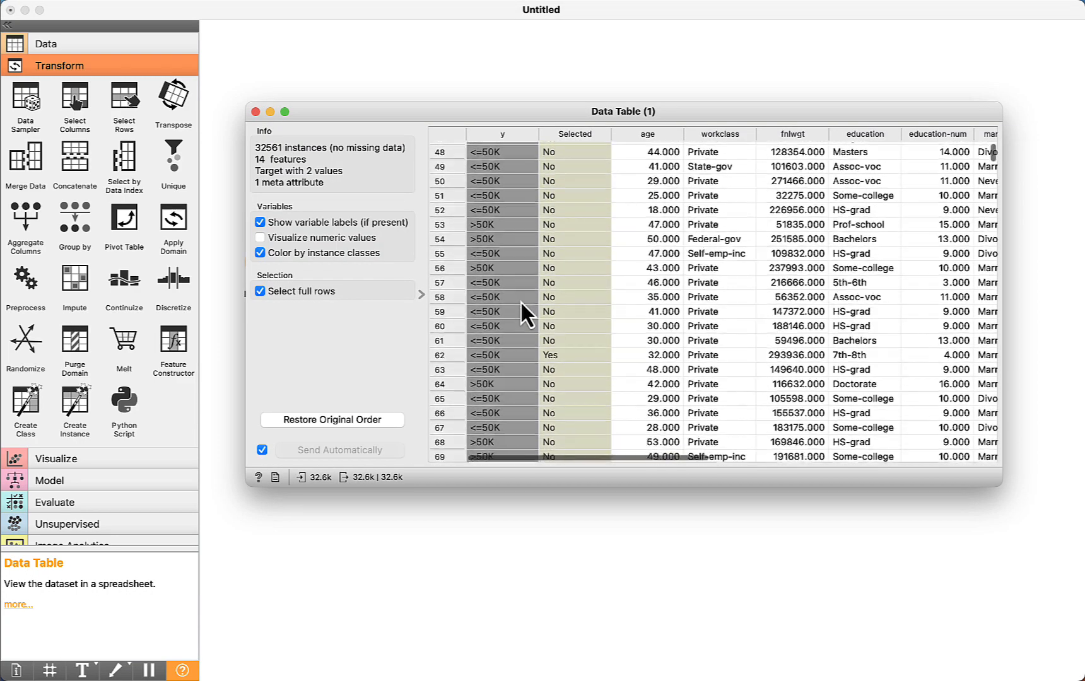
{"action": "scroll", "coordinate": [520, 301], "scroll_direction": "down", "scroll_amount": 1}
{"action": "left_click", "coordinate": [500, 308]}
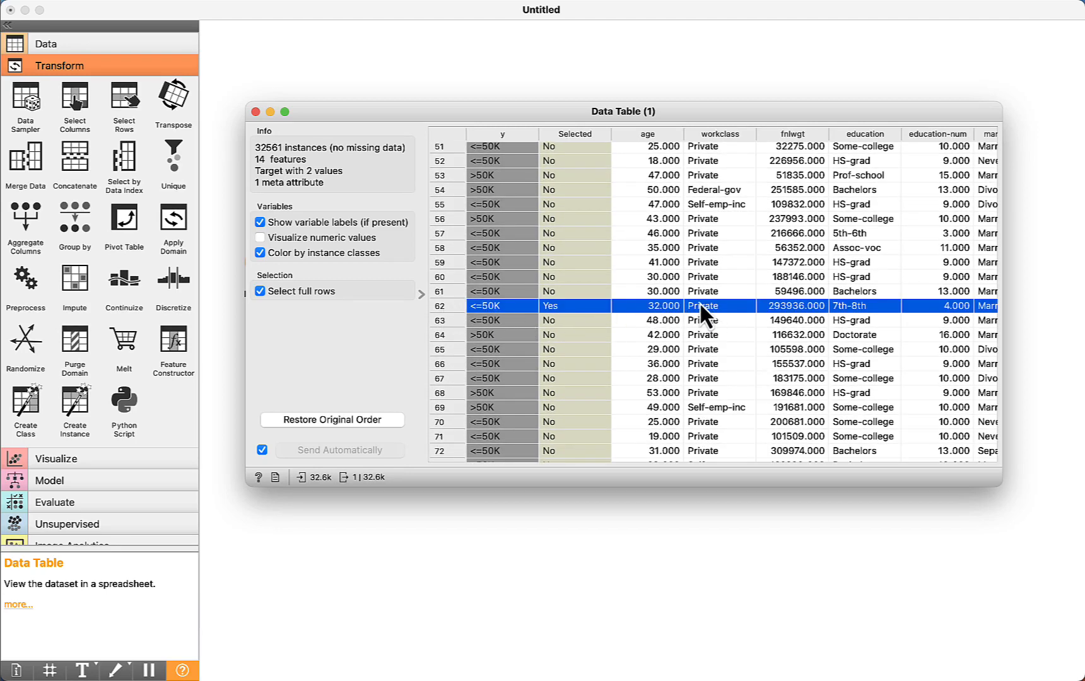
{"action": "scroll", "coordinate": [678, 311], "scroll_direction": "right", "scroll_amount": 1}
{"action": "scroll", "coordinate": [684, 303], "scroll_direction": "down", "scroll_amount": 1}
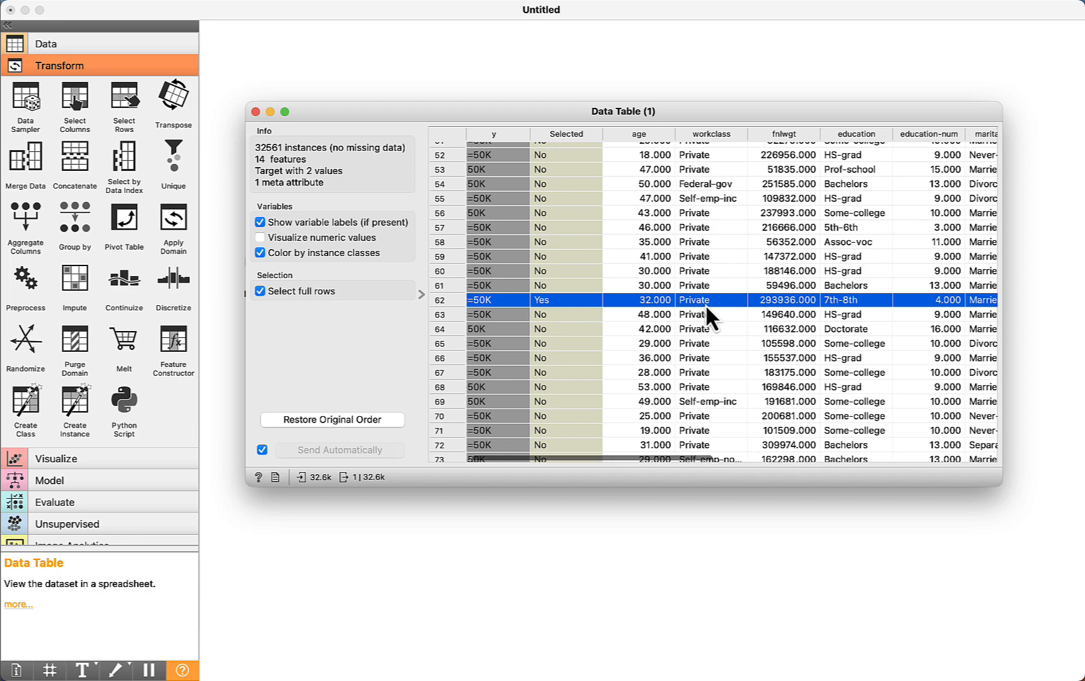
{"action": "scroll", "coordinate": [706, 304], "scroll_direction": "right", "scroll_amount": 5}
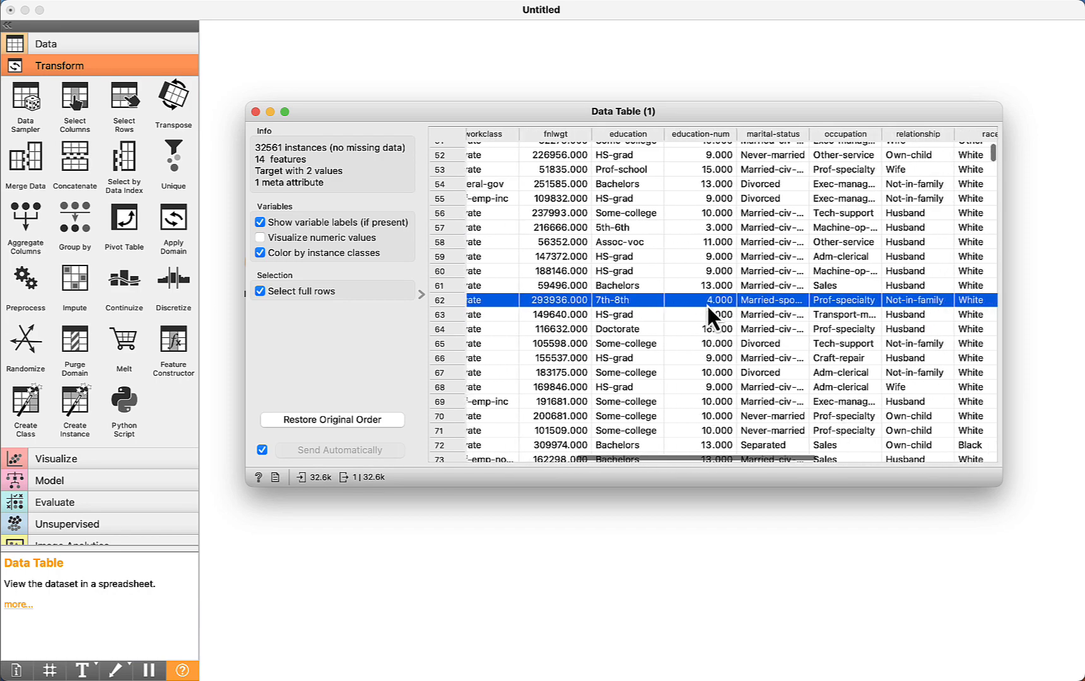
{"action": "scroll", "coordinate": [706, 304], "scroll_direction": "right", "scroll_amount": 5}
{"action": "scroll", "coordinate": [728, 304], "scroll_direction": "up", "scroll_amount": 1}
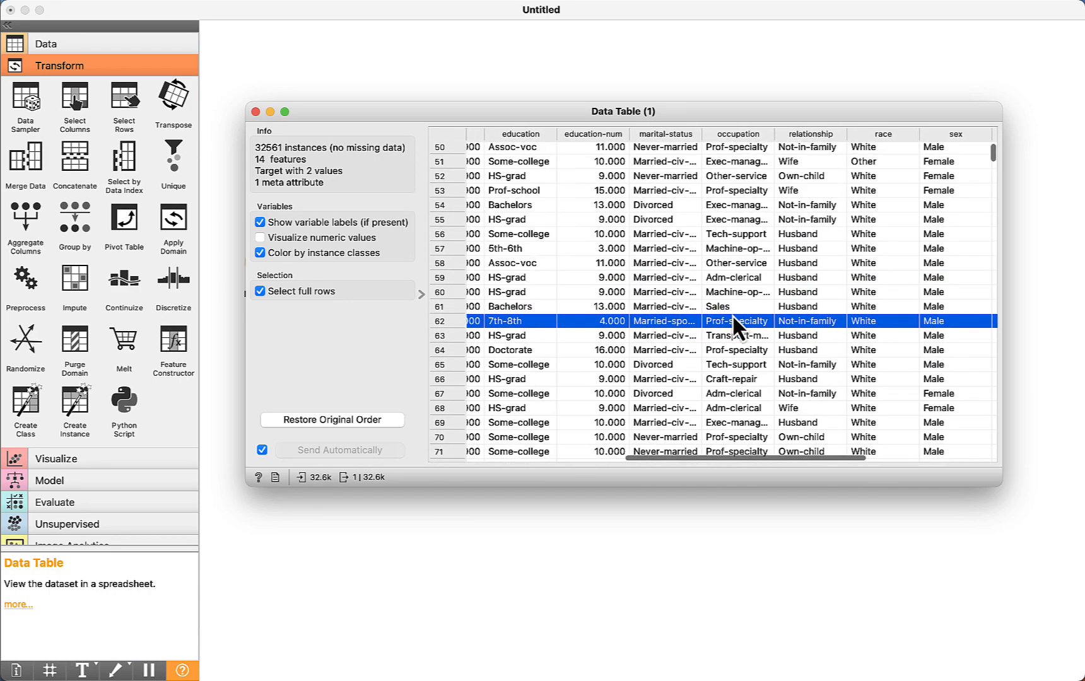
{"action": "scroll", "coordinate": [733, 318], "scroll_direction": "down", "scroll_amount": 1}
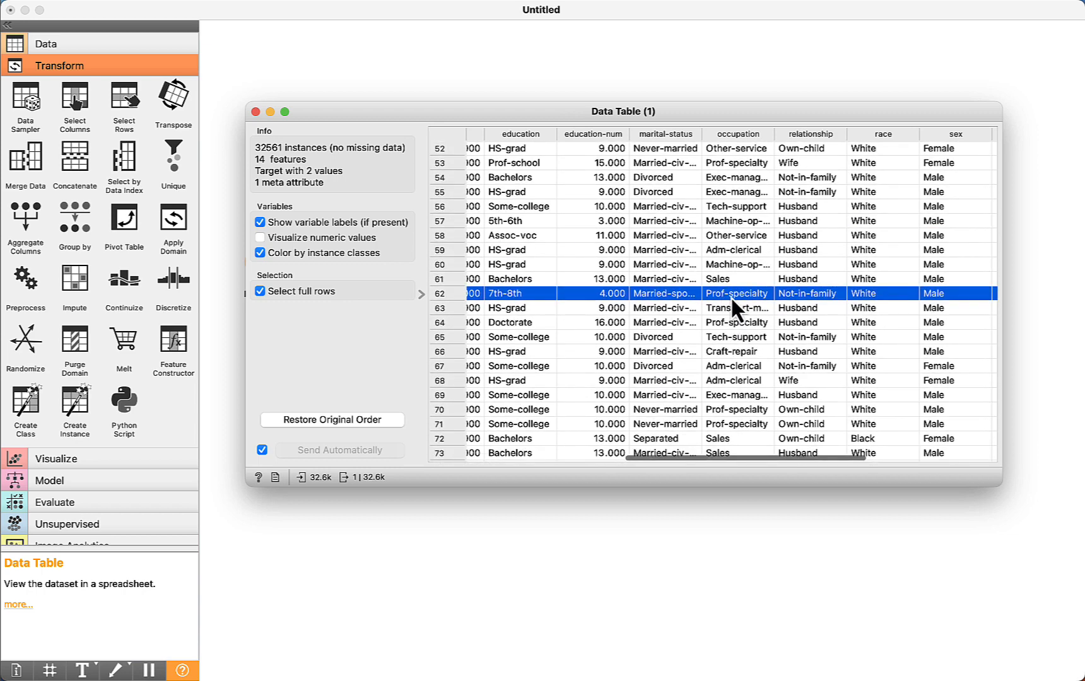
{"action": "scroll", "coordinate": [740, 296], "scroll_direction": "right", "scroll_amount": 5}
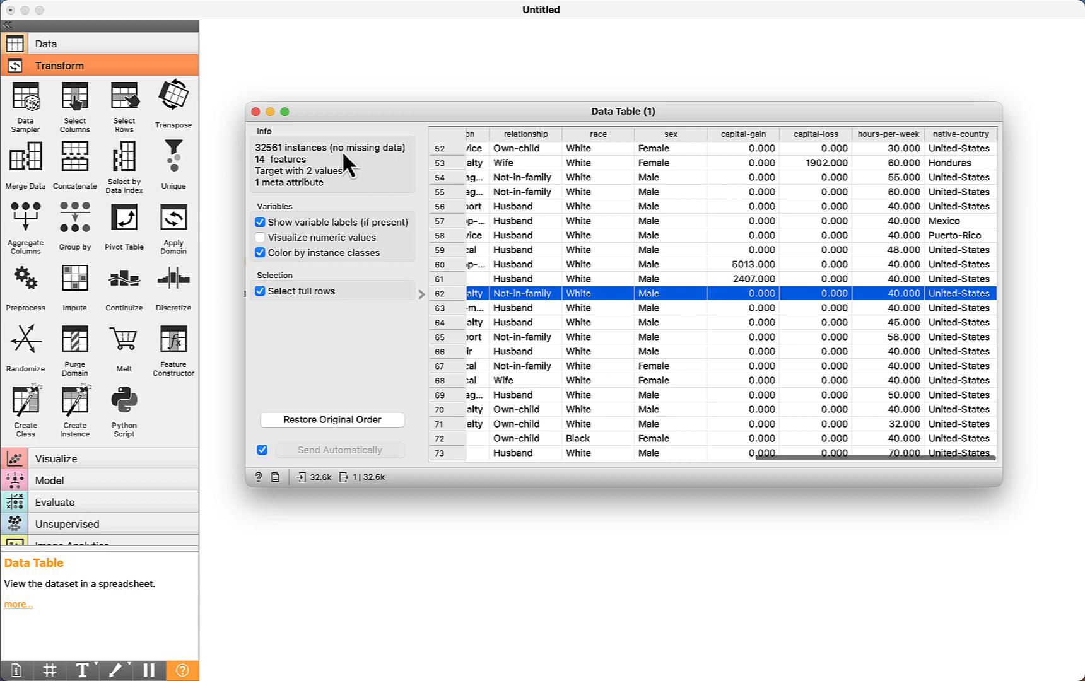
{"action": "left_click", "coordinate": [256, 112]}
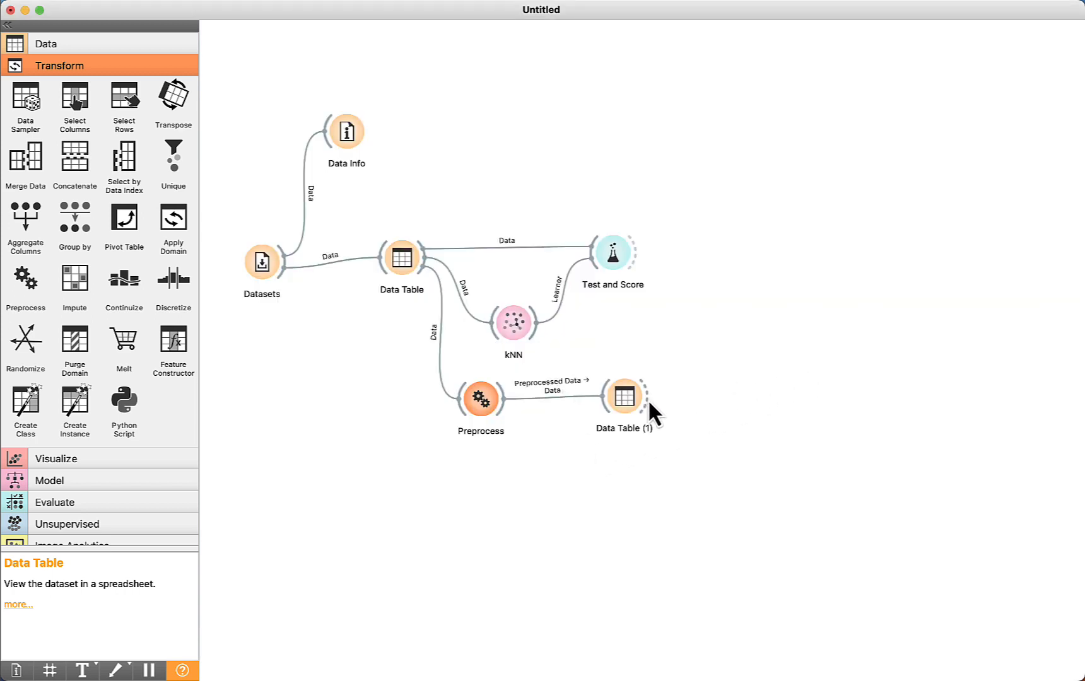
- Attach a new kNN widget to Data Table (1) and link the table's full Data output to its Data input
{"action": "left_click_drag", "start_coordinate": [648, 397], "coordinate": [729, 392]}
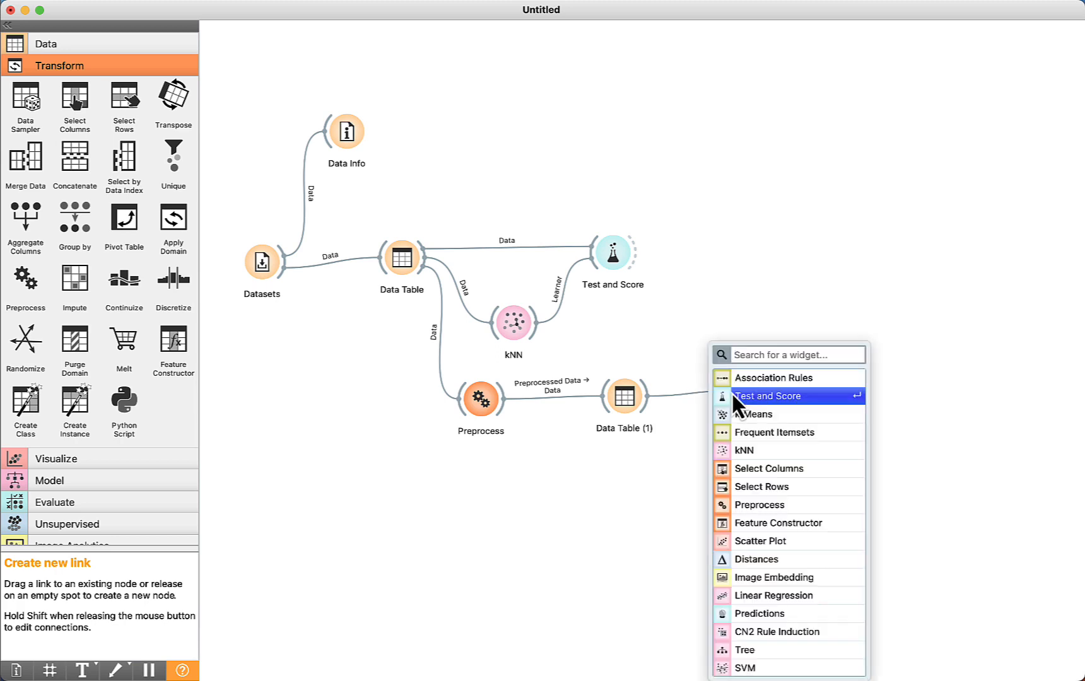
{"action": "left_click", "coordinate": [749, 452]}
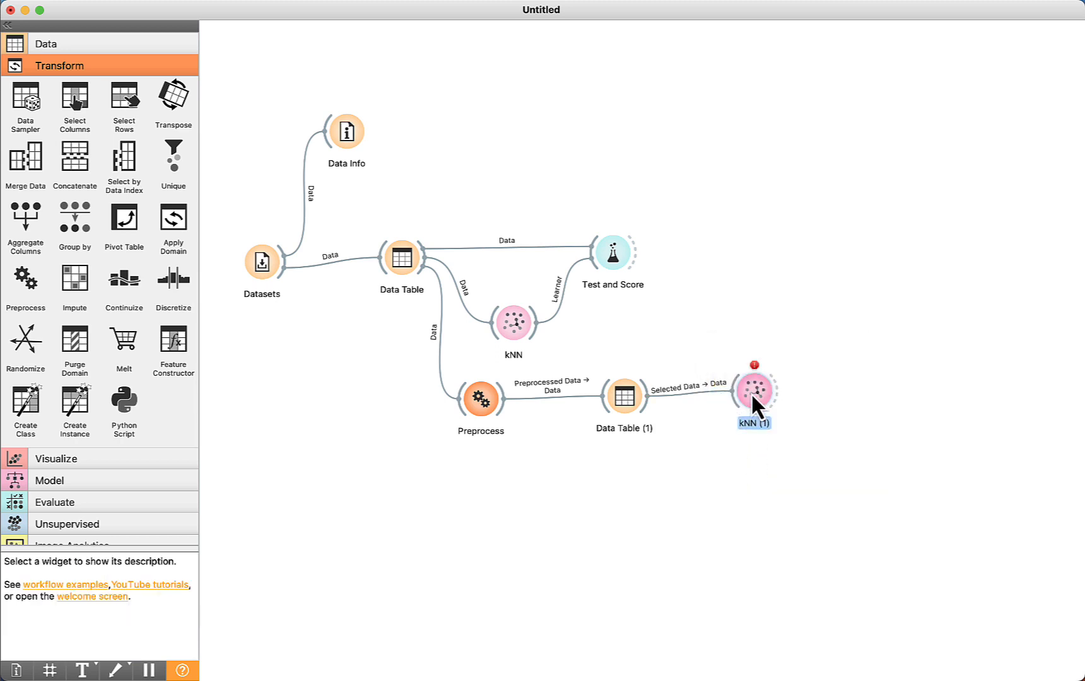
{"action": "double_click", "coordinate": [691, 399]}
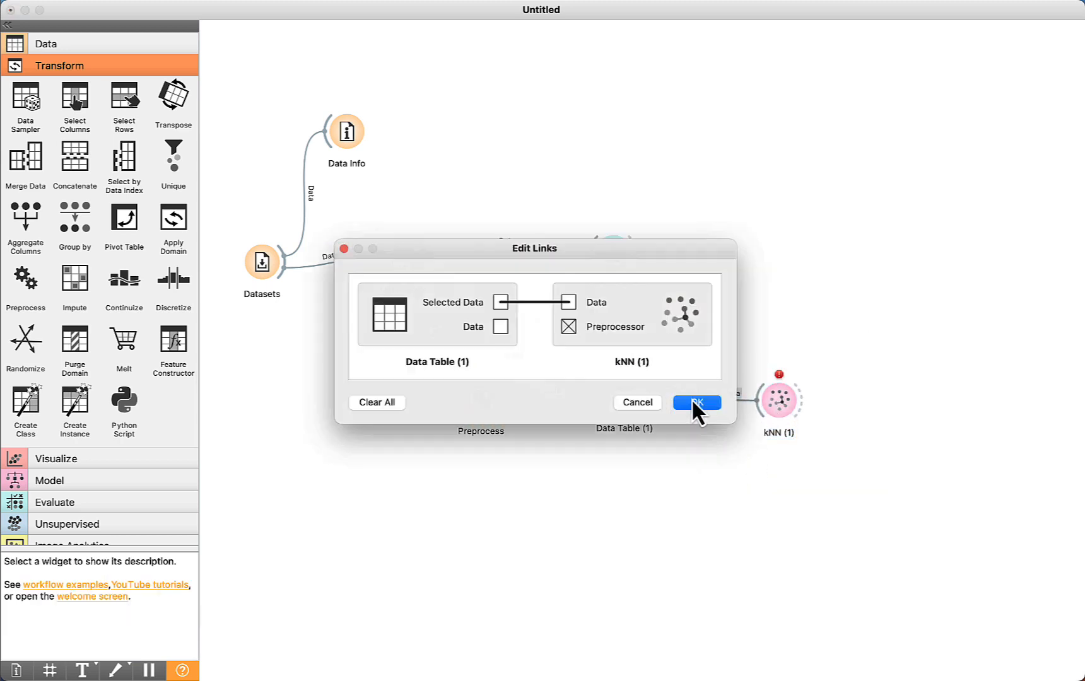
{"action": "left_click_drag", "start_coordinate": [500, 326], "coordinate": [567, 304]}
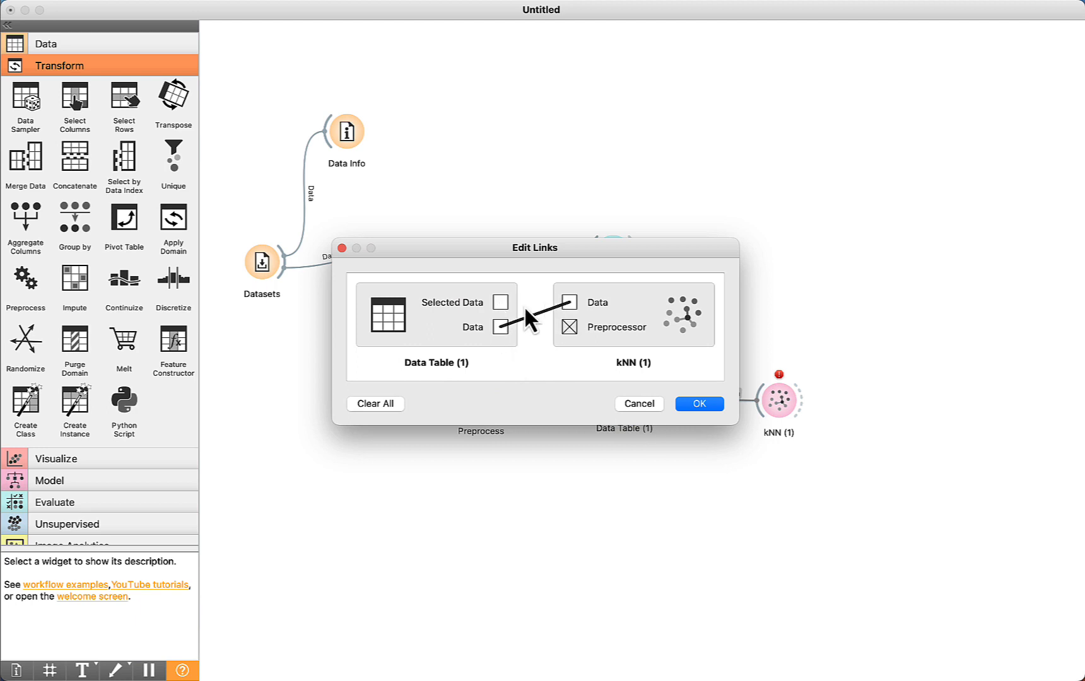
{"action": "left_click", "coordinate": [699, 405]}
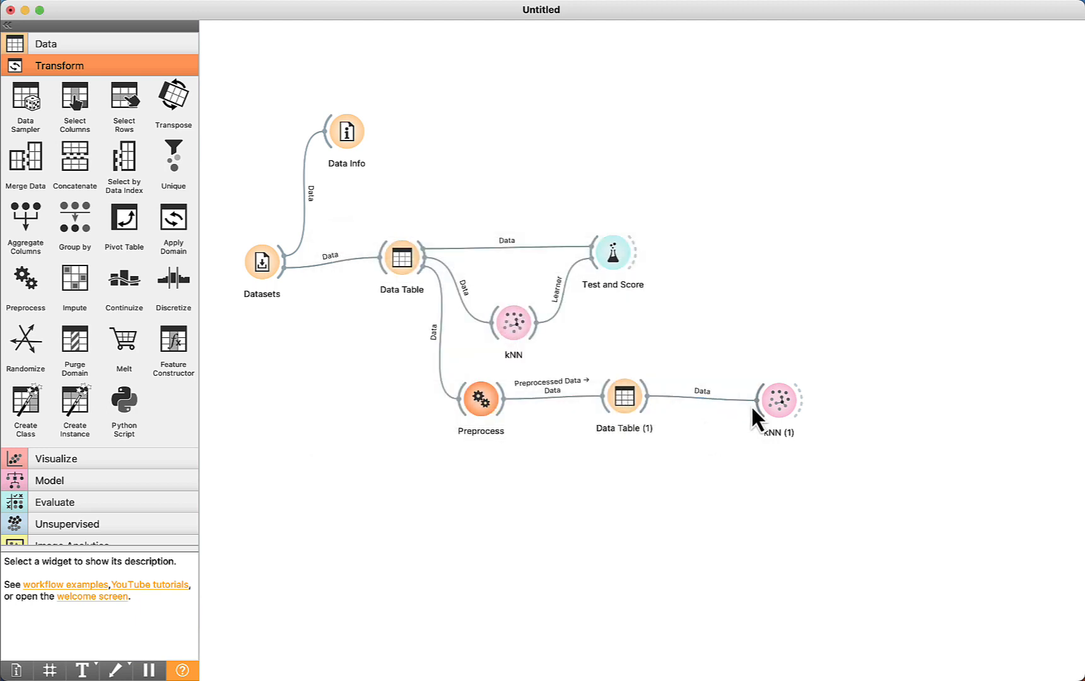
- Add a Test and Score widget fed by the kNN (1) learner and the full Data output of Data Table (1)
{"action": "left_click_drag", "start_coordinate": [796, 400], "coordinate": [855, 299]}
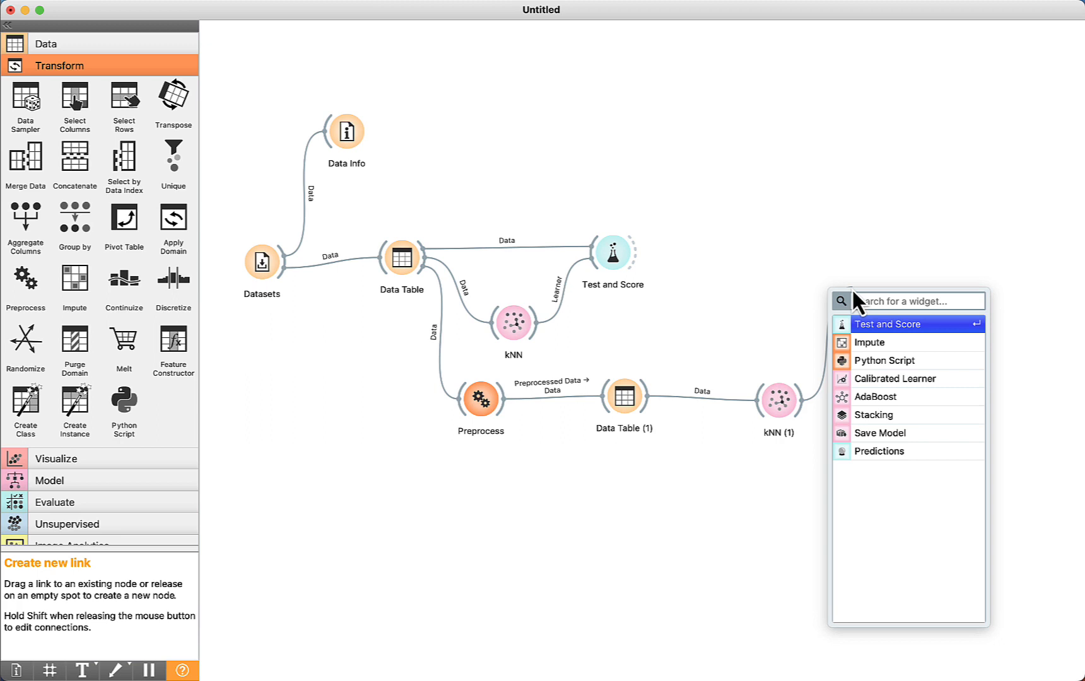
{"action": "left_click", "coordinate": [870, 323]}
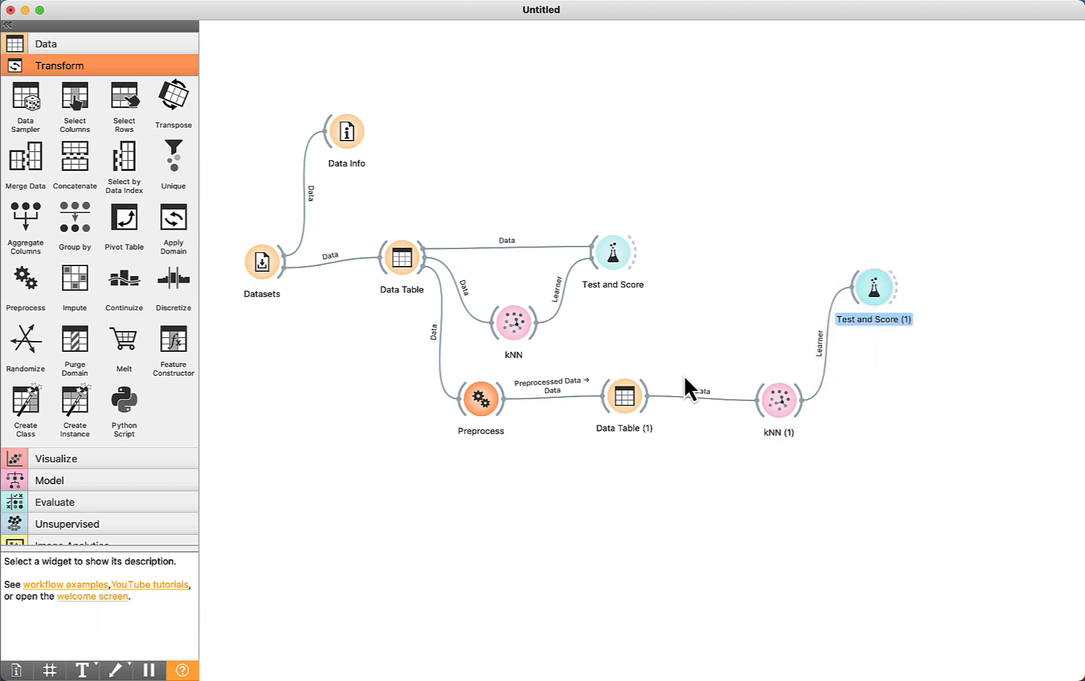
{"action": "left_click_drag", "start_coordinate": [646, 394], "coordinate": [837, 281]}
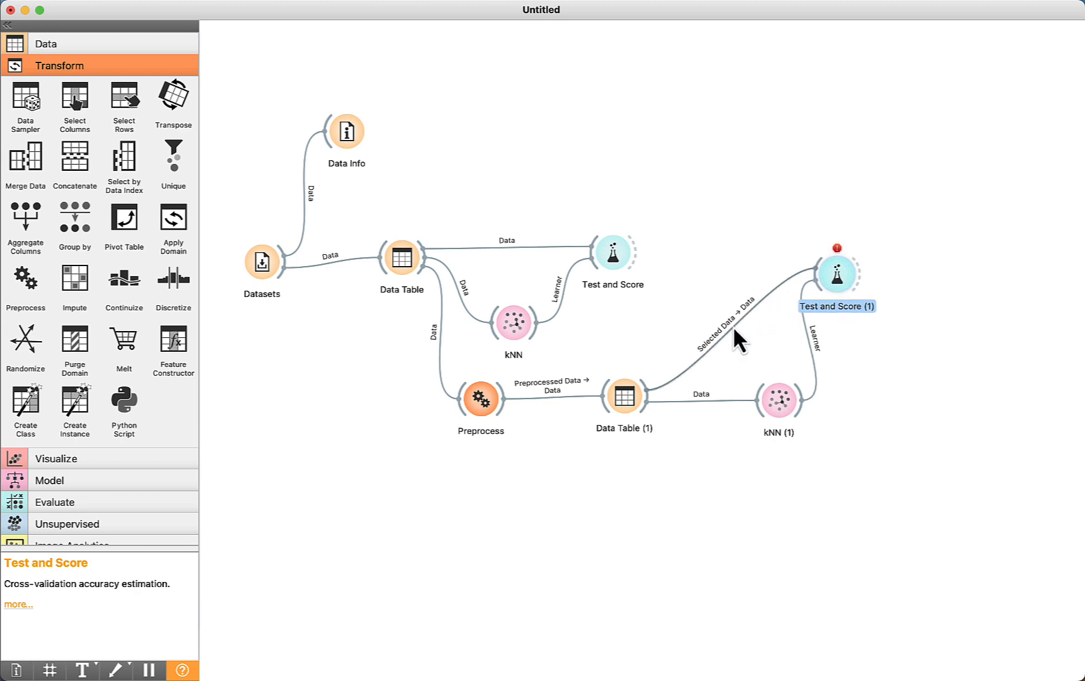
{"action": "double_click", "coordinate": [733, 328]}
{"action": "left_click_drag", "start_coordinate": [552, 298], "coordinate": [569, 278]}
{"action": "left_click", "coordinate": [698, 428]}
- Compare the kNN evaluation scores in Test and Score with those in Test and Score (1)
{"action": "left_click", "coordinate": [611, 257]}
{"action": "double_click", "coordinate": [612, 258]}
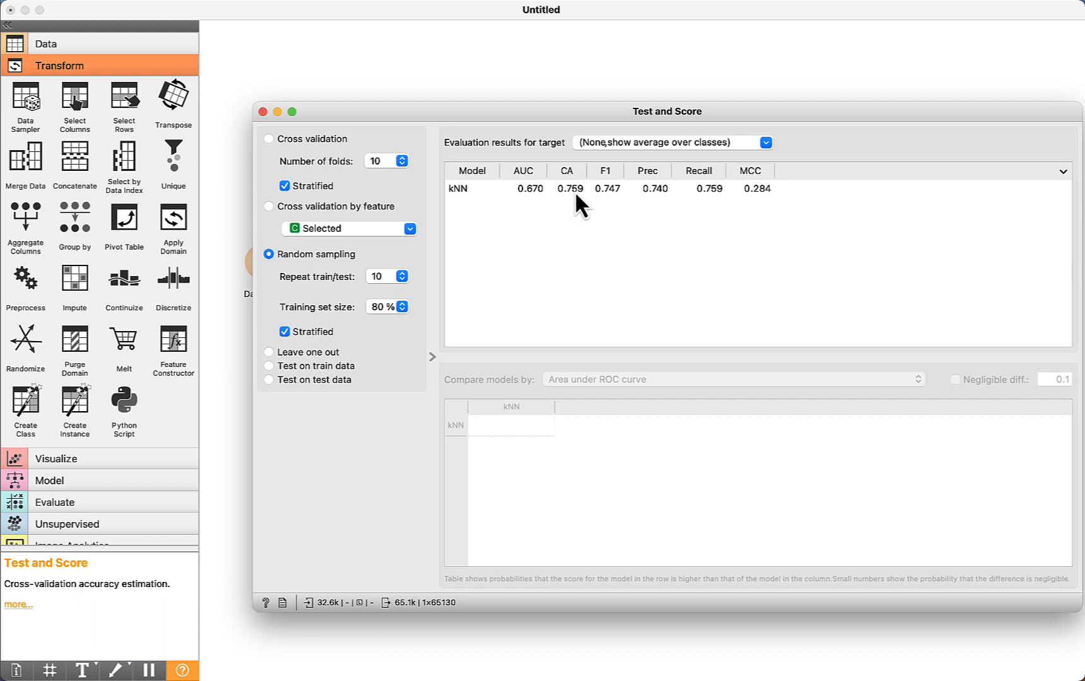
{"action": "left_click", "coordinate": [262, 112]}
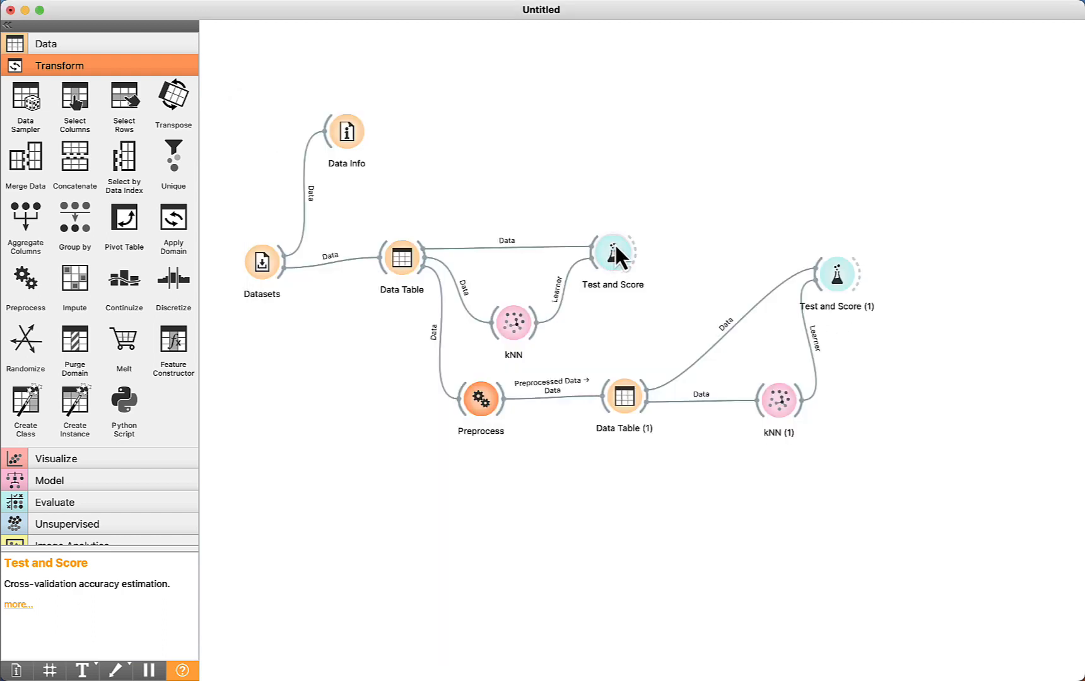
{"action": "double_click", "coordinate": [836, 274]}
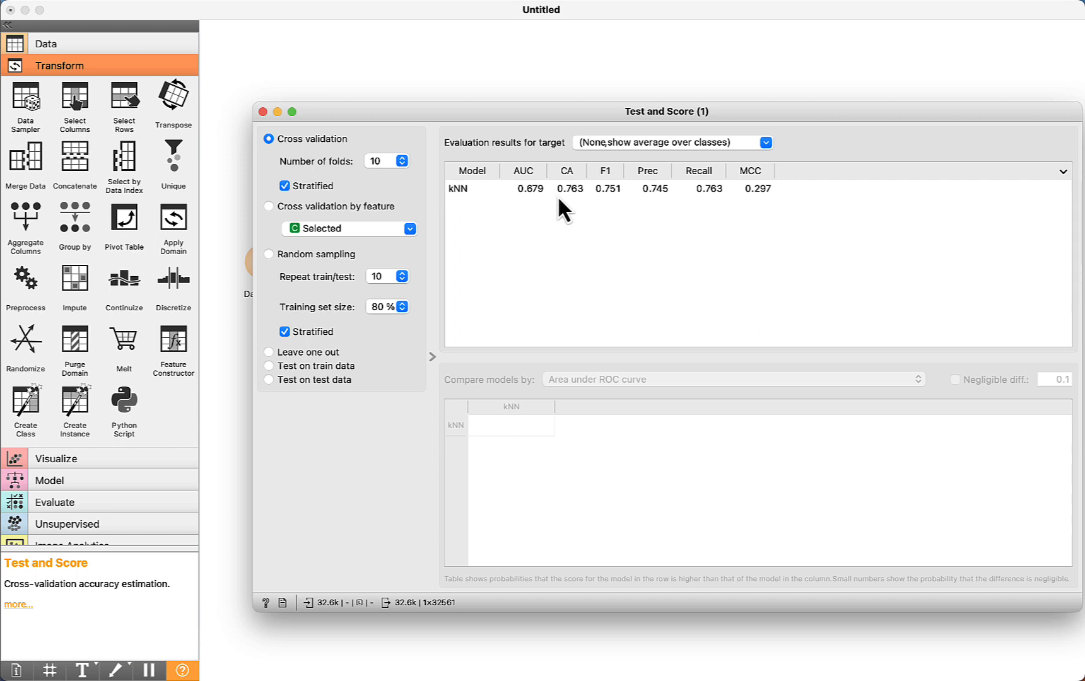
{"action": "left_click", "coordinate": [262, 112]}
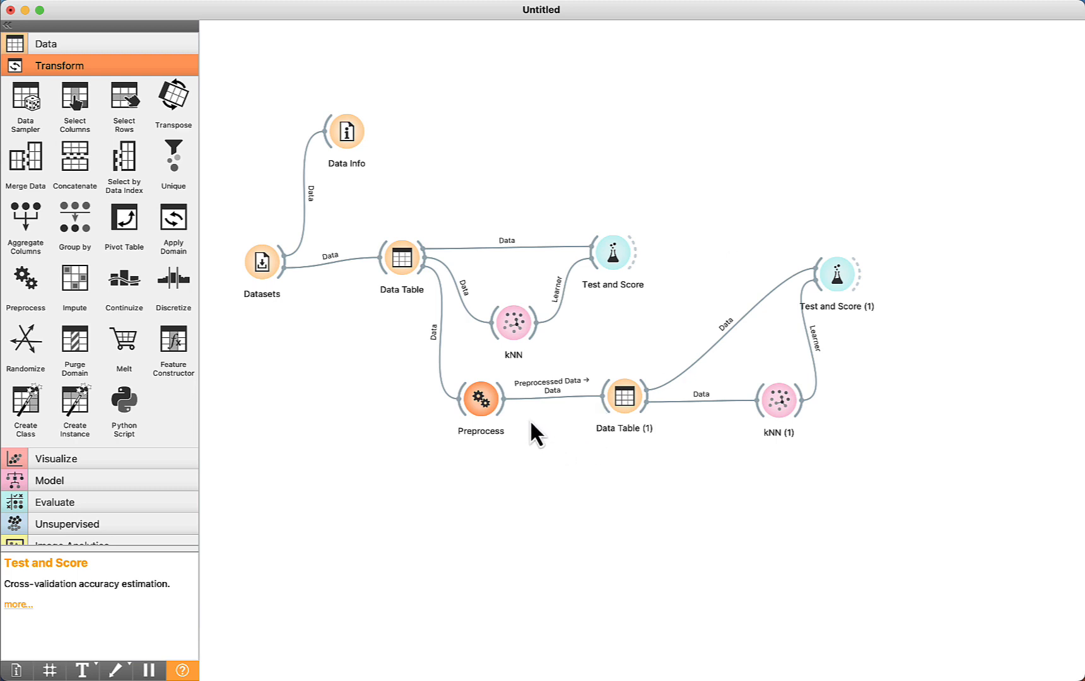
- Examine the original Data Table's feature columns, comparing the value ranges of numeric features such as age and fnlwgt across rows
{"action": "double_click", "coordinate": [405, 257]}
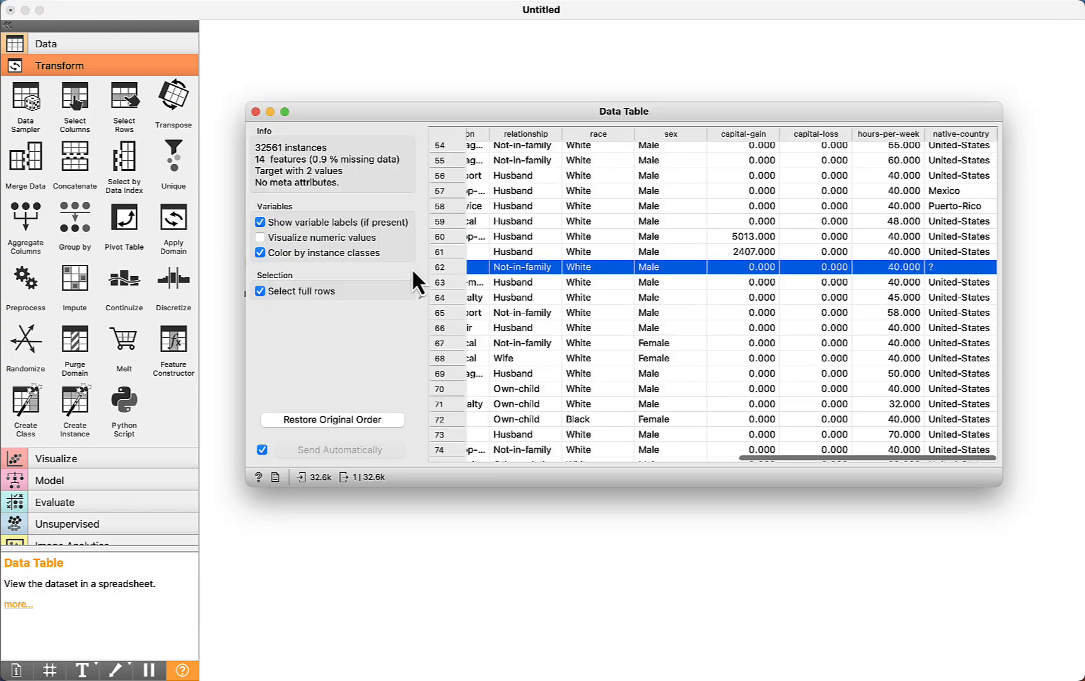
{"action": "scroll", "coordinate": [609, 297], "scroll_direction": "left", "scroll_amount": 10}
{"action": "left_click", "coordinate": [596, 191]}
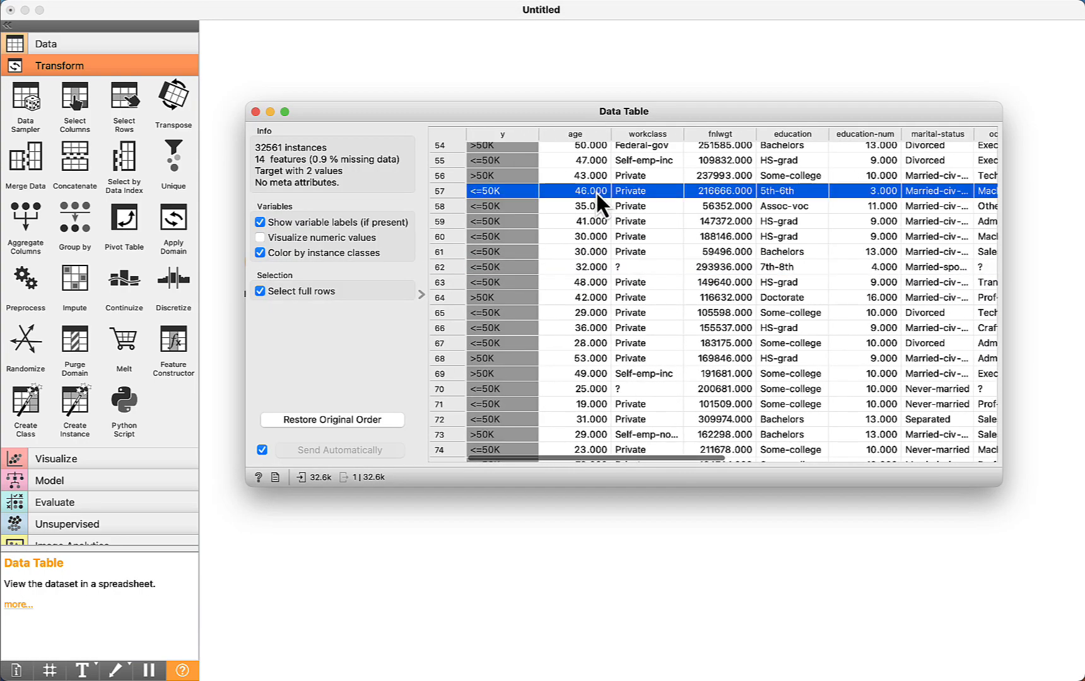
{"action": "scroll", "coordinate": [611, 287], "scroll_direction": "up", "scroll_amount": 15}
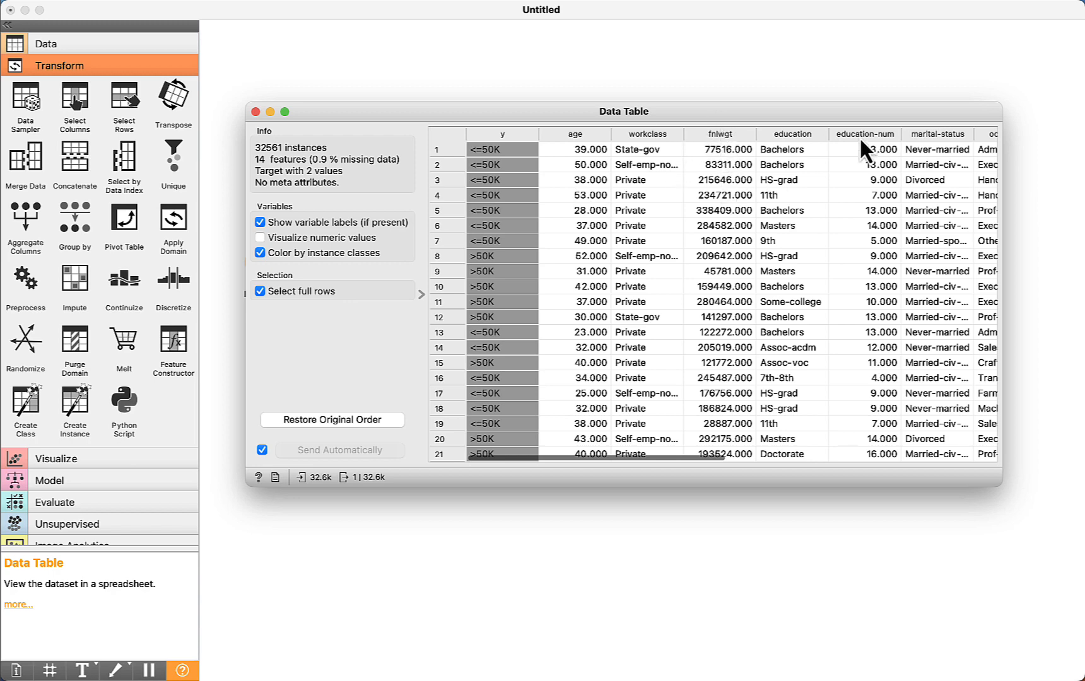
{"action": "scroll", "coordinate": [880, 180], "scroll_direction": "right", "scroll_amount": 10}
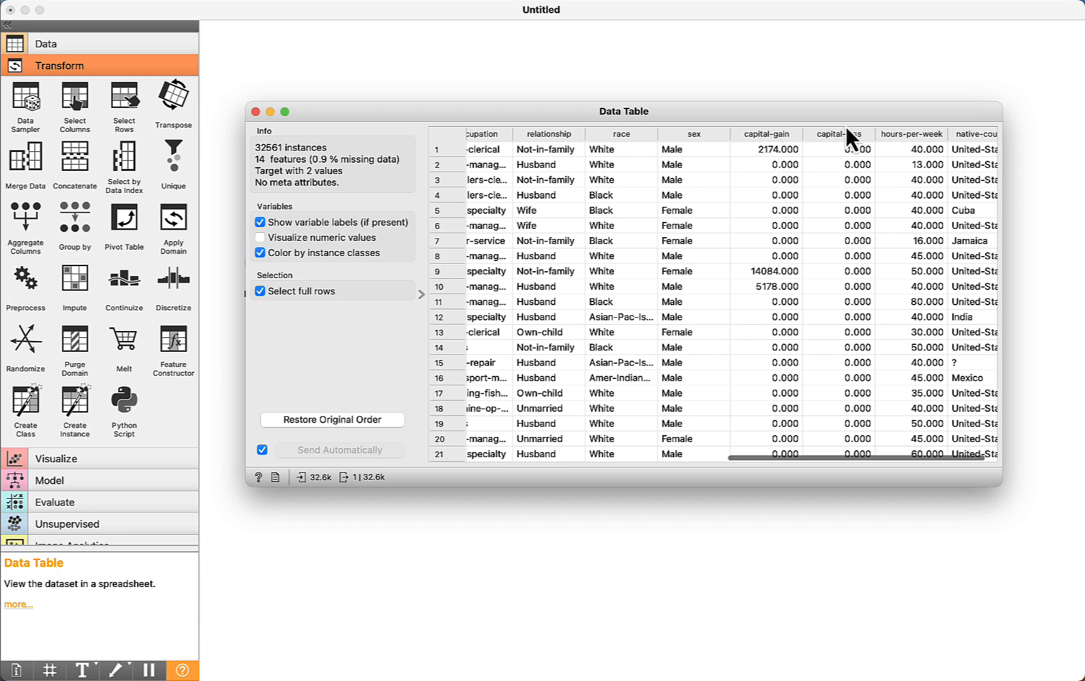
{"action": "scroll", "coordinate": [843, 203], "scroll_direction": "right", "scroll_amount": 2}
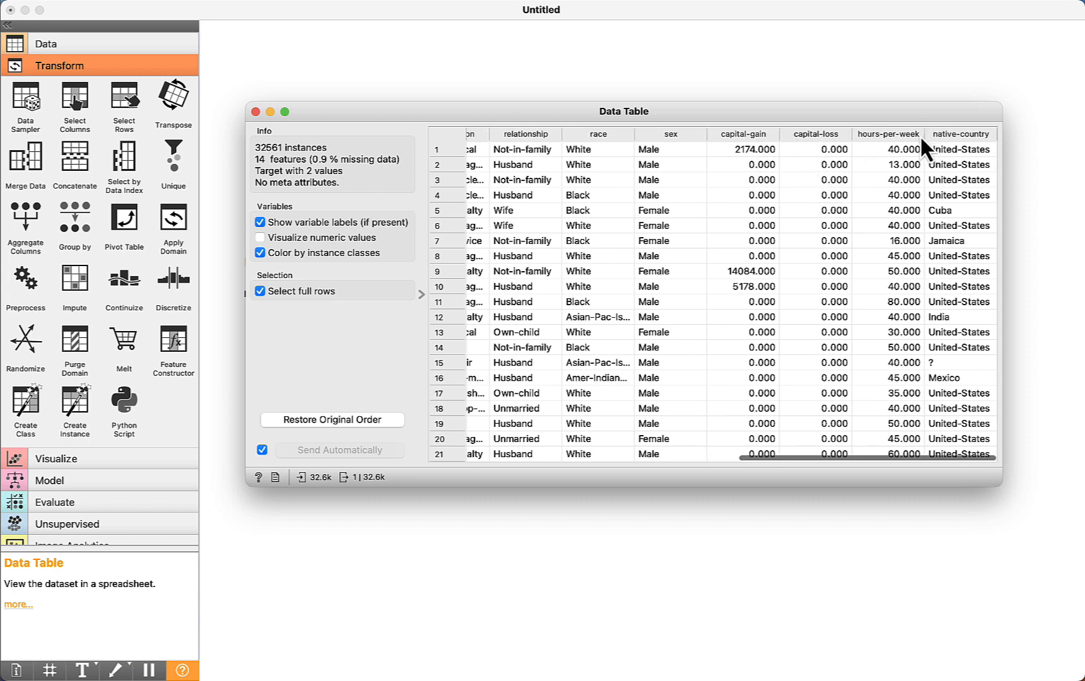
{"action": "scroll", "coordinate": [744, 237], "scroll_direction": "left", "scroll_amount": 12}
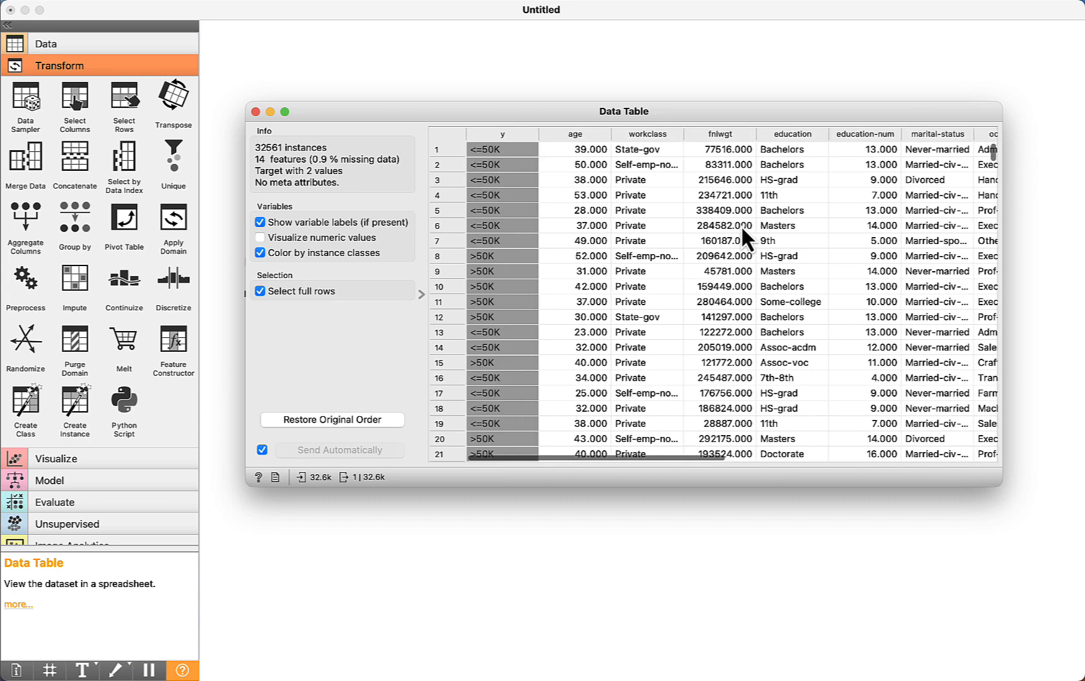
{"action": "left_click", "coordinate": [581, 150]}
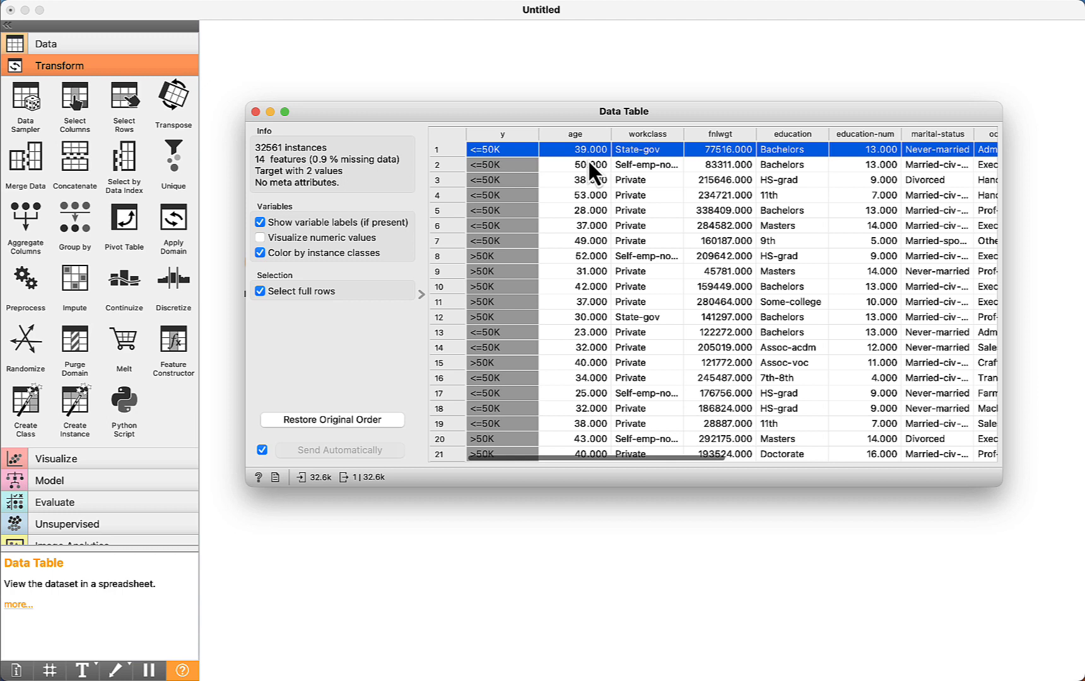
{"action": "left_click", "coordinate": [720, 178]}
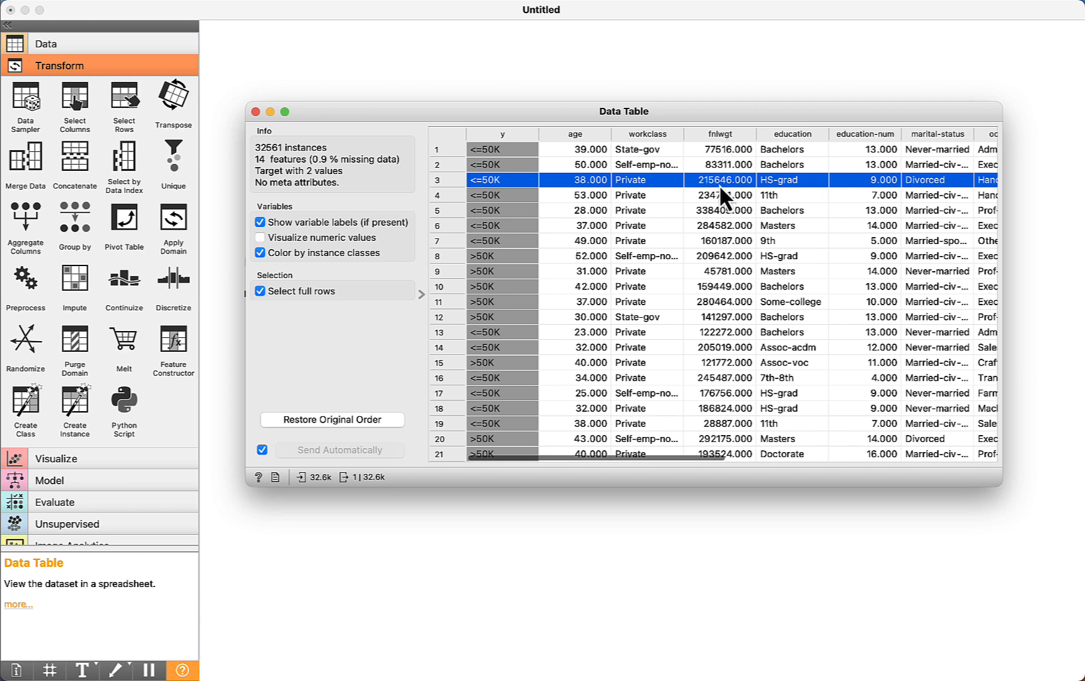
{"action": "left_click", "coordinate": [570, 210]}
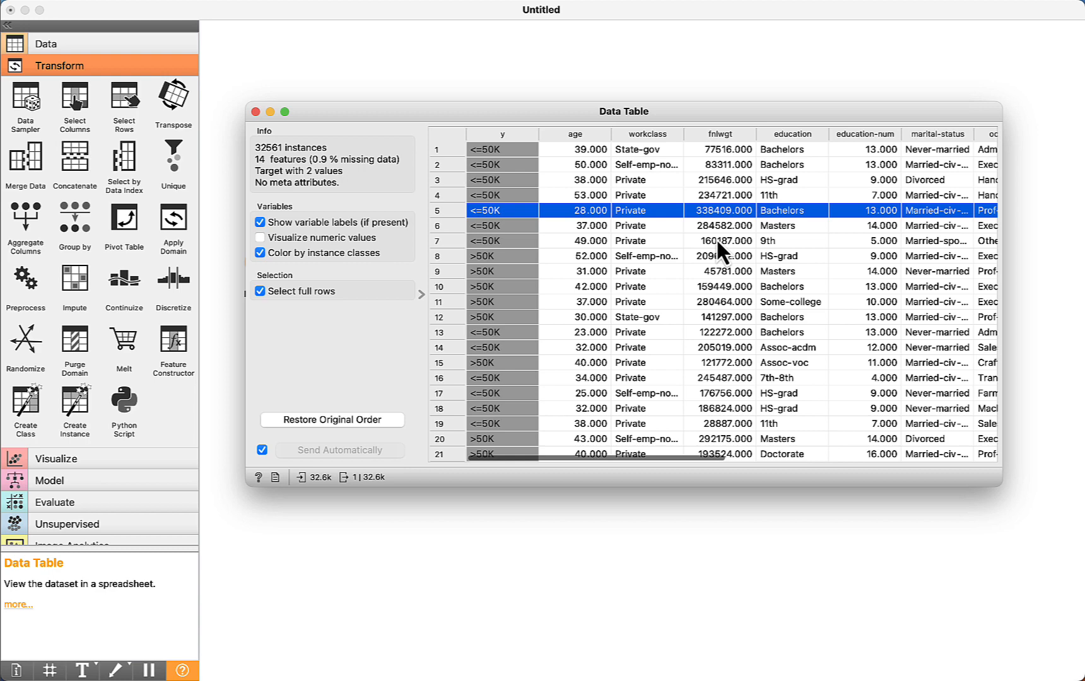
{"action": "left_click", "coordinate": [255, 112]}
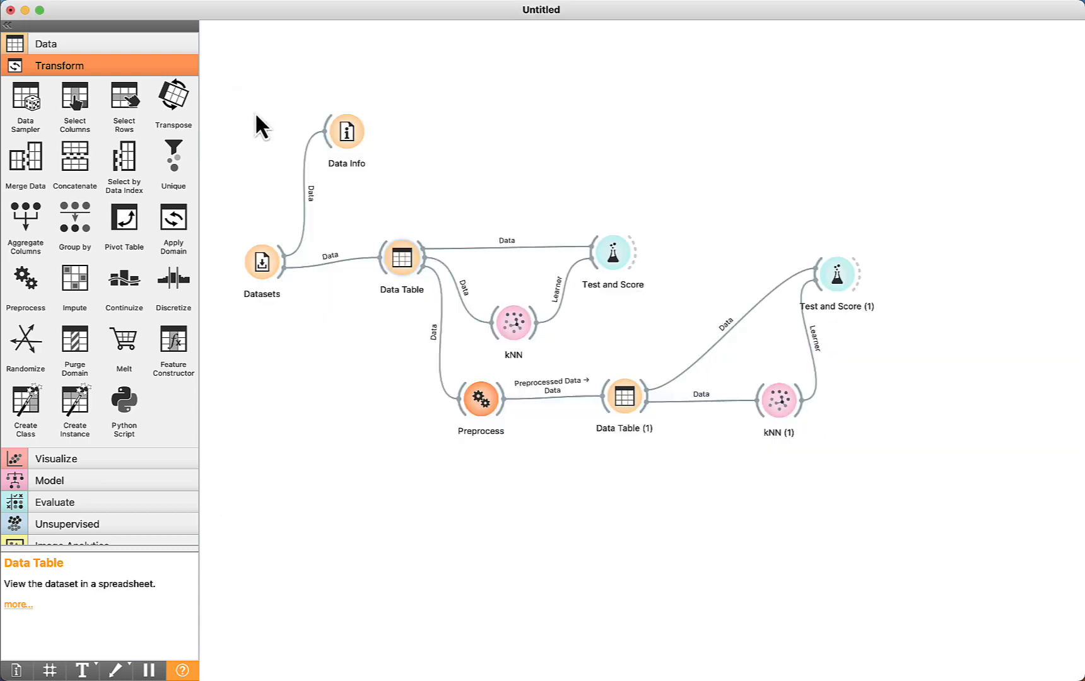
- Add the Normalize Features preprocessor to Preprocess and set it to normalize to interval [0,1]
{"action": "double_click", "coordinate": [478, 397]}
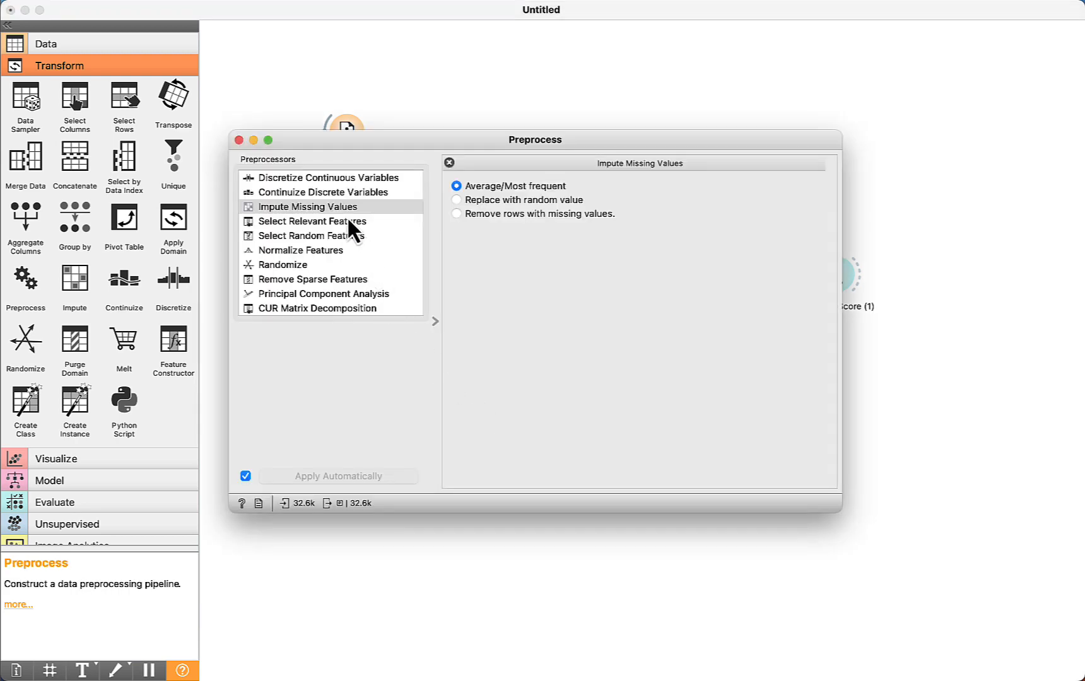
{"action": "left_click", "coordinate": [287, 252]}
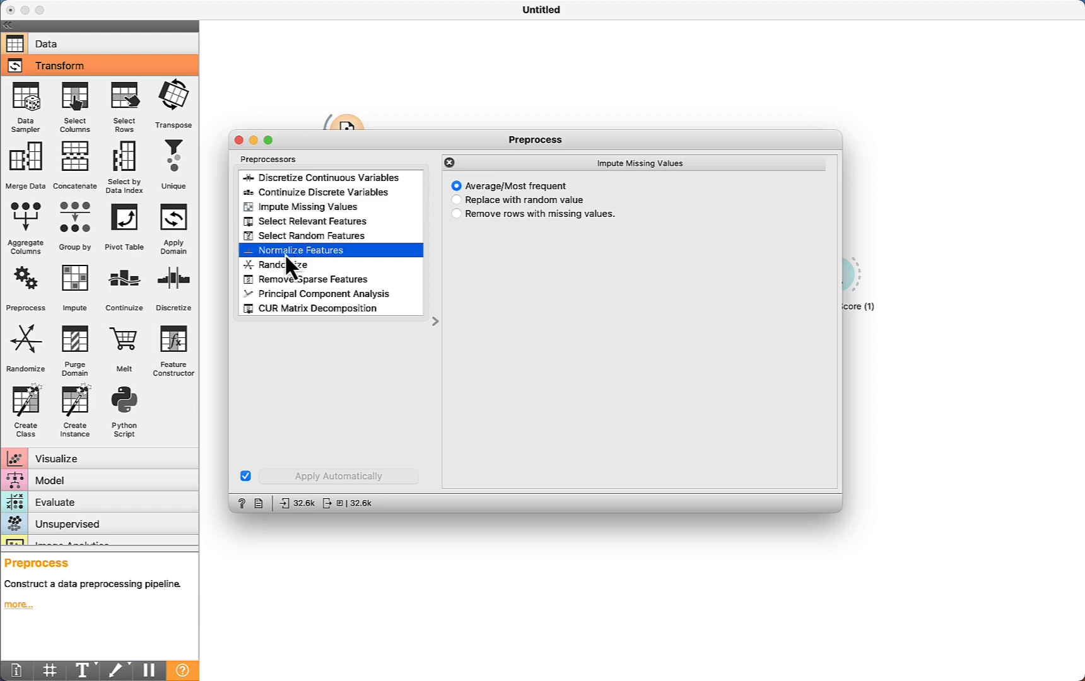
{"action": "double_click", "coordinate": [279, 254]}
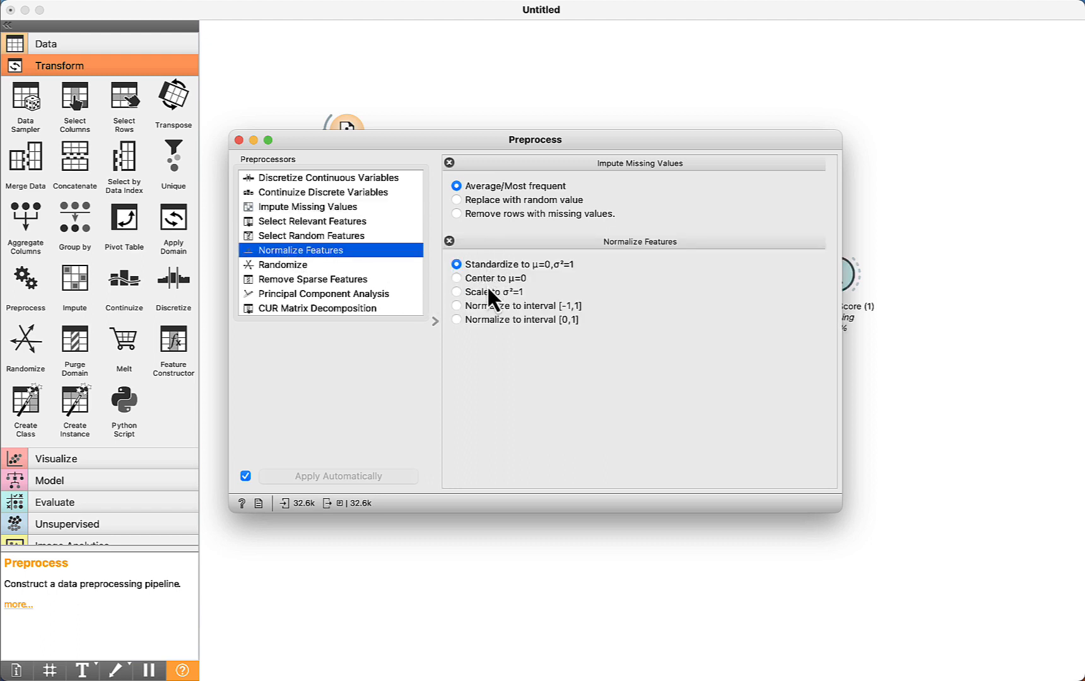
{"action": "left_click", "coordinate": [457, 320]}
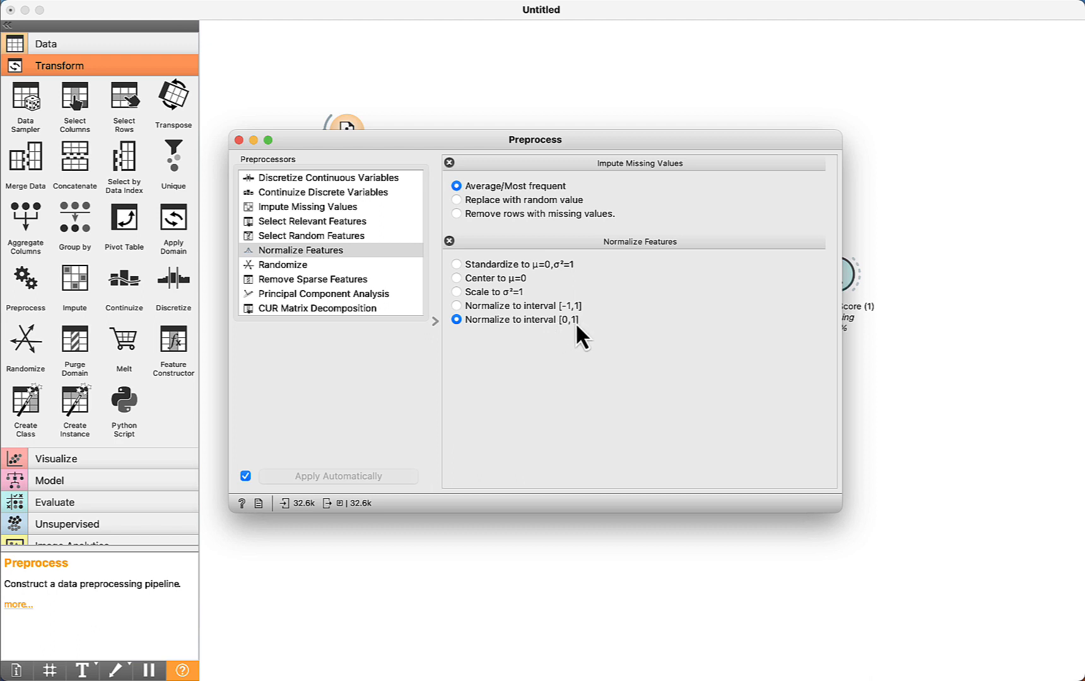
{"action": "left_click", "coordinate": [238, 139]}
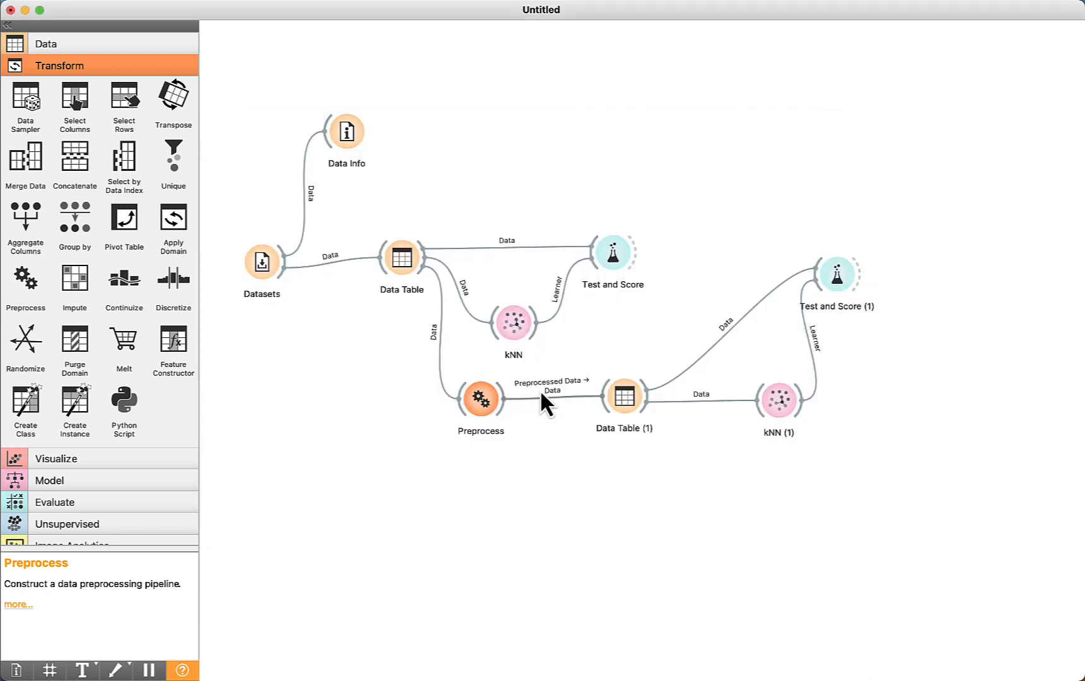
- Inspect the preprocessed values in Data Table (1) across the numeric columns, from age and fnlwgt through capital-gain and hours-per-week
{"action": "double_click", "coordinate": [624, 396]}
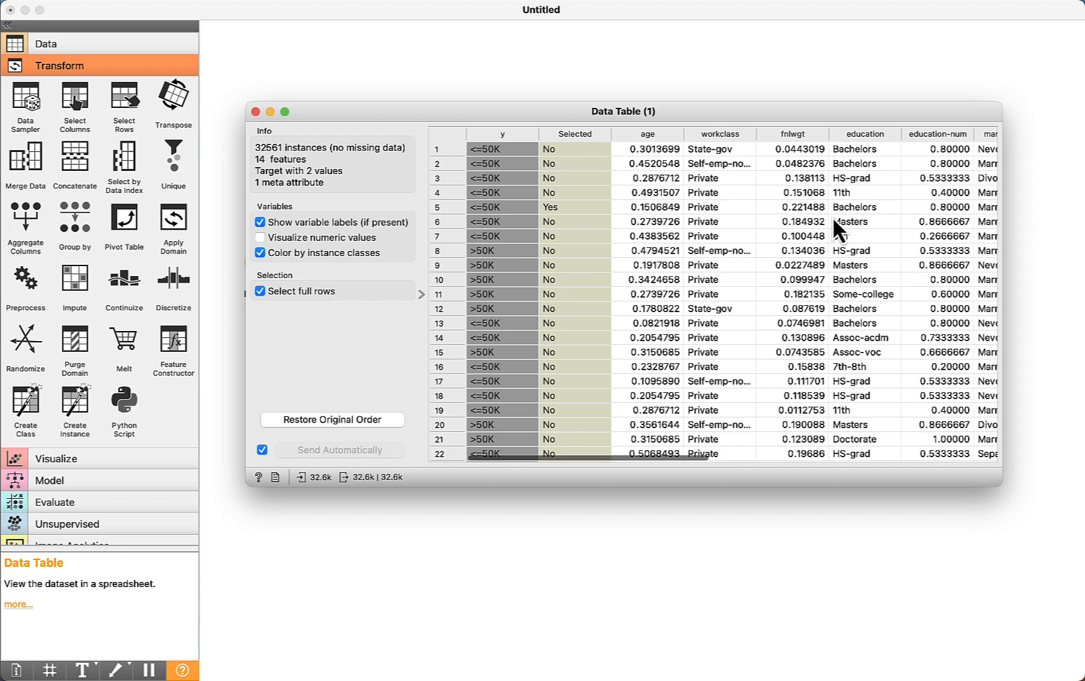
{"action": "scroll", "coordinate": [900, 217], "scroll_direction": "right", "scroll_amount": 6}
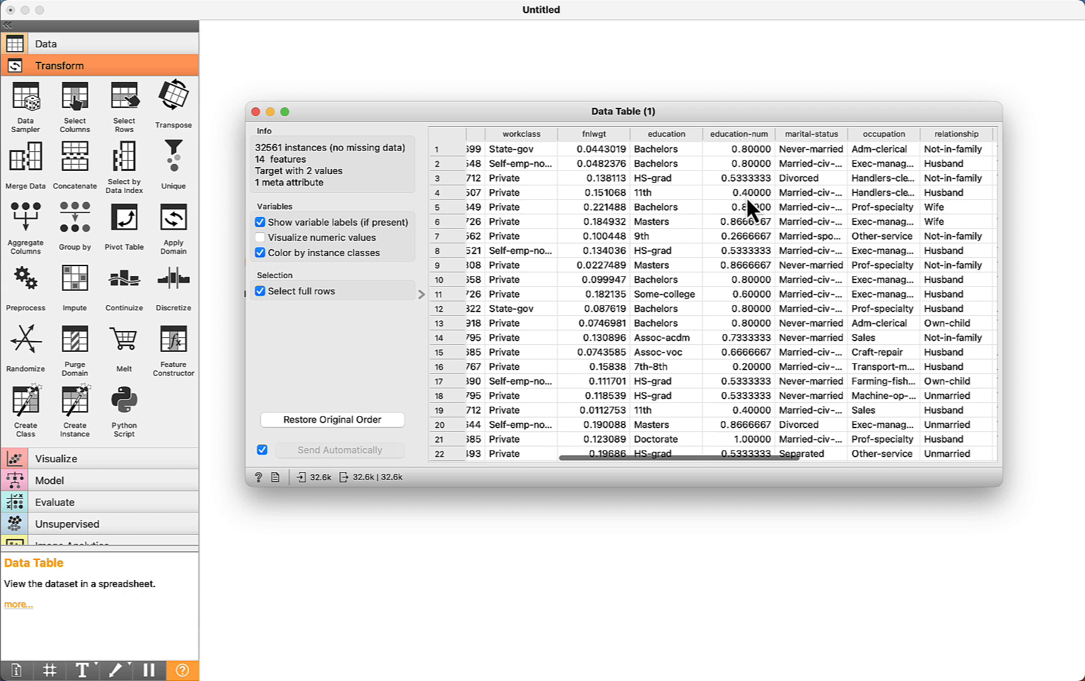
{"action": "scroll", "coordinate": [746, 196], "scroll_direction": "right", "scroll_amount": 7}
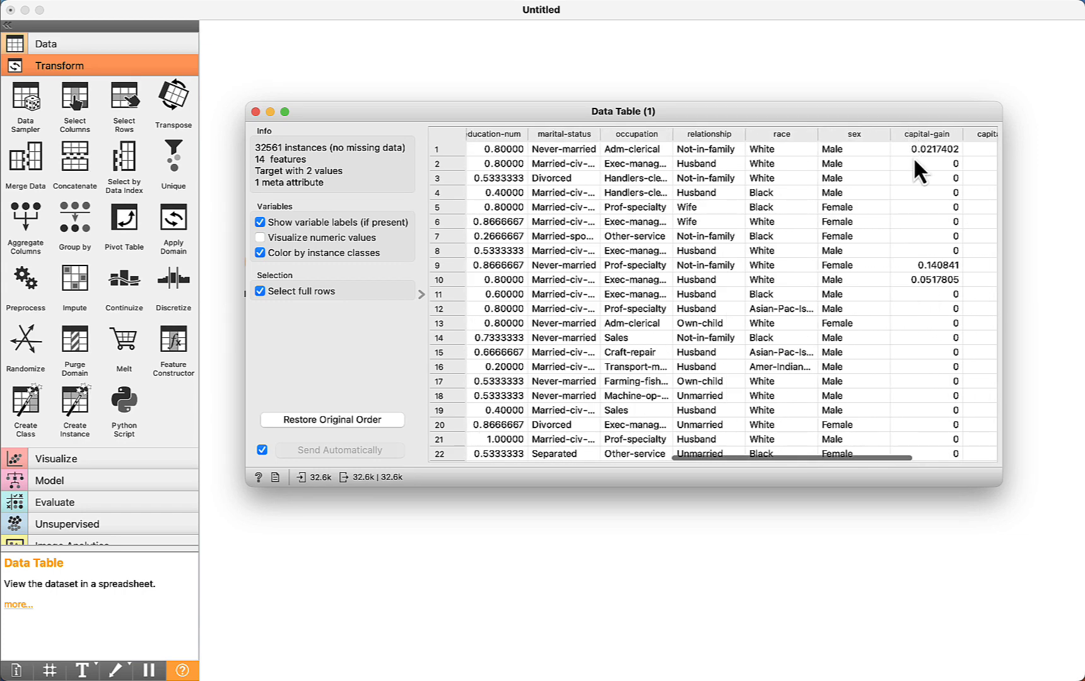
{"action": "scroll", "coordinate": [906, 210], "scroll_direction": "right", "scroll_amount": 5}
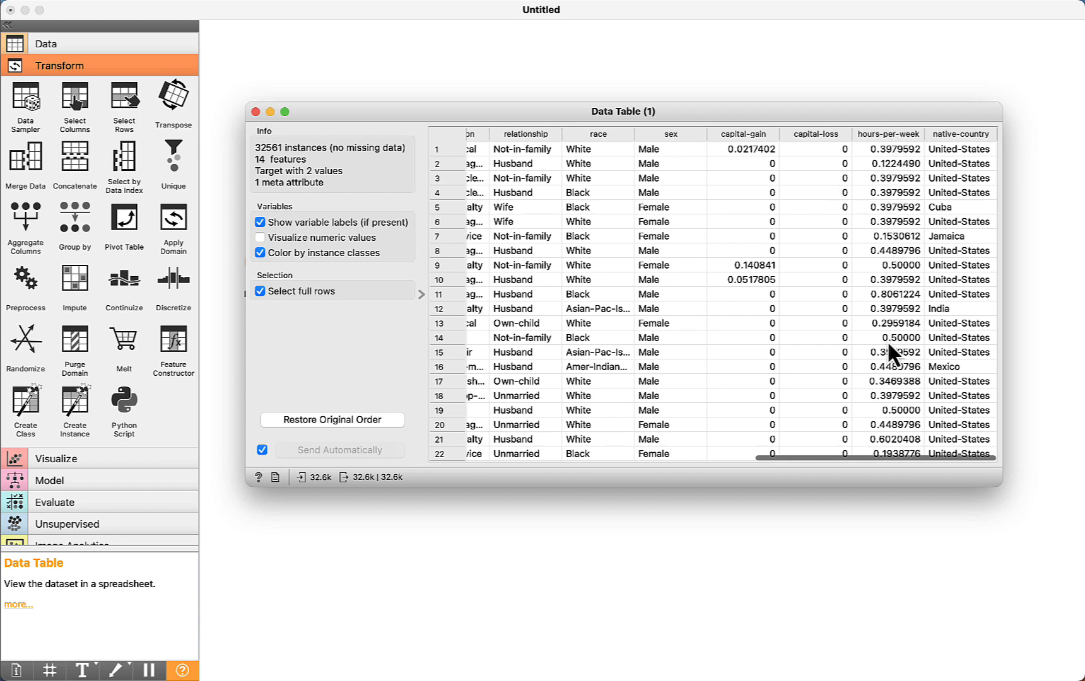
{"action": "left_click", "coordinate": [256, 111]}
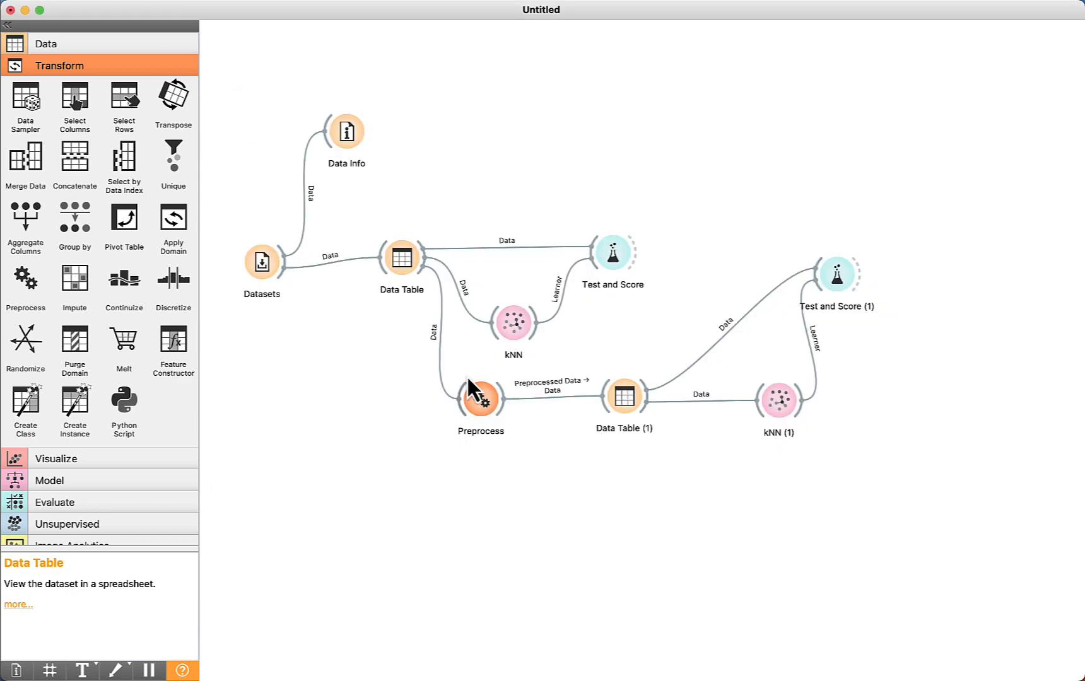
- Switch Normalize Features in Preprocess to Standardize to μ=0,σ²=1 and review the numeric columns in Data Table (1)
{"action": "double_click", "coordinate": [479, 406]}
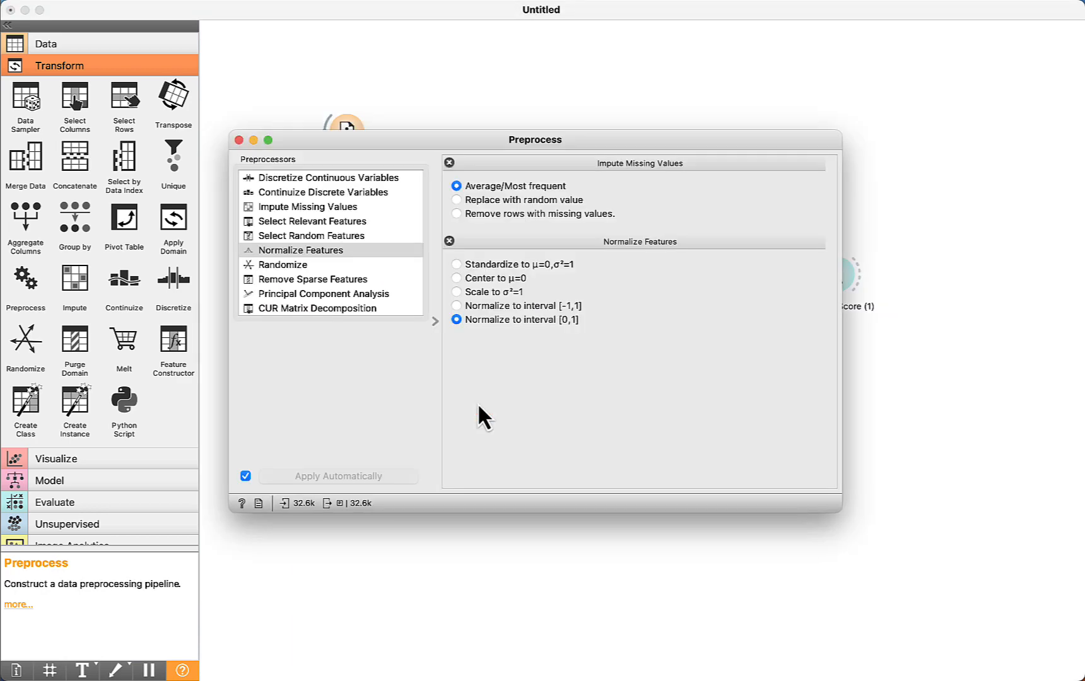
{"action": "left_click", "coordinate": [469, 266]}
{"action": "left_click", "coordinate": [239, 140]}
{"action": "double_click", "coordinate": [624, 395]}
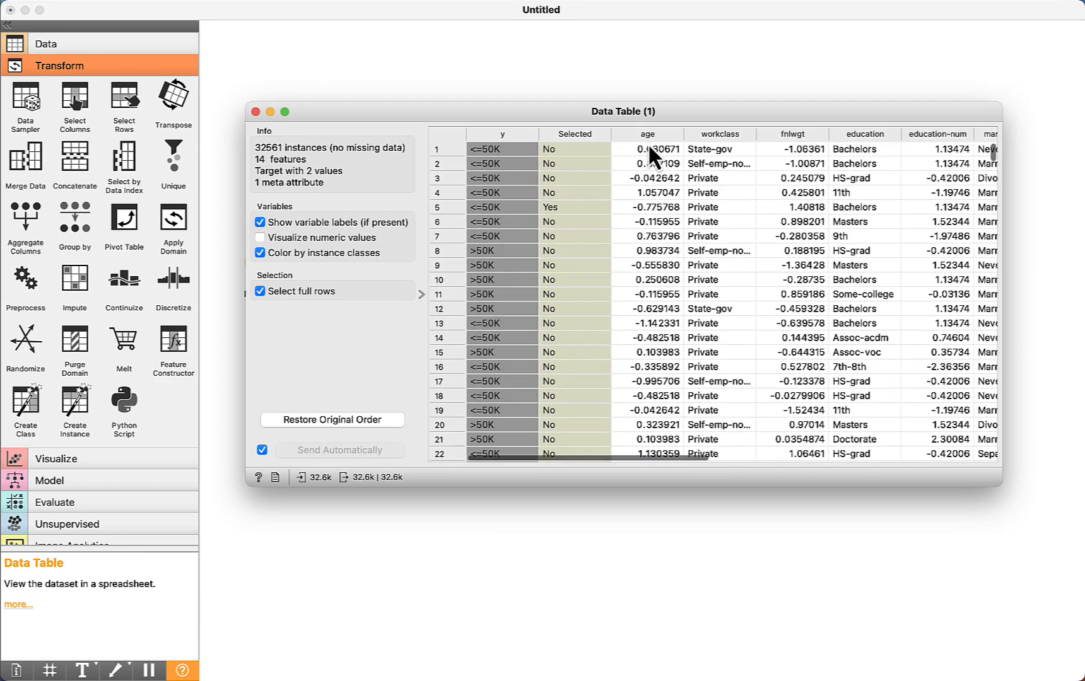
{"action": "scroll", "coordinate": [806, 202], "scroll_direction": "right", "scroll_amount": 10}
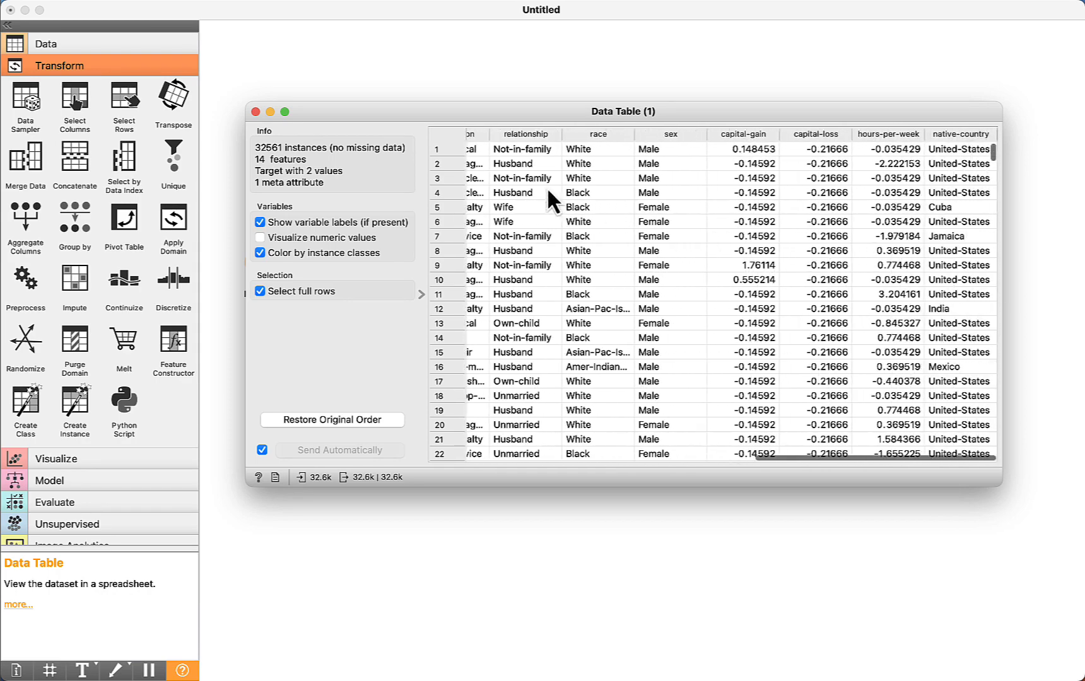
{"action": "left_click", "coordinate": [256, 112]}
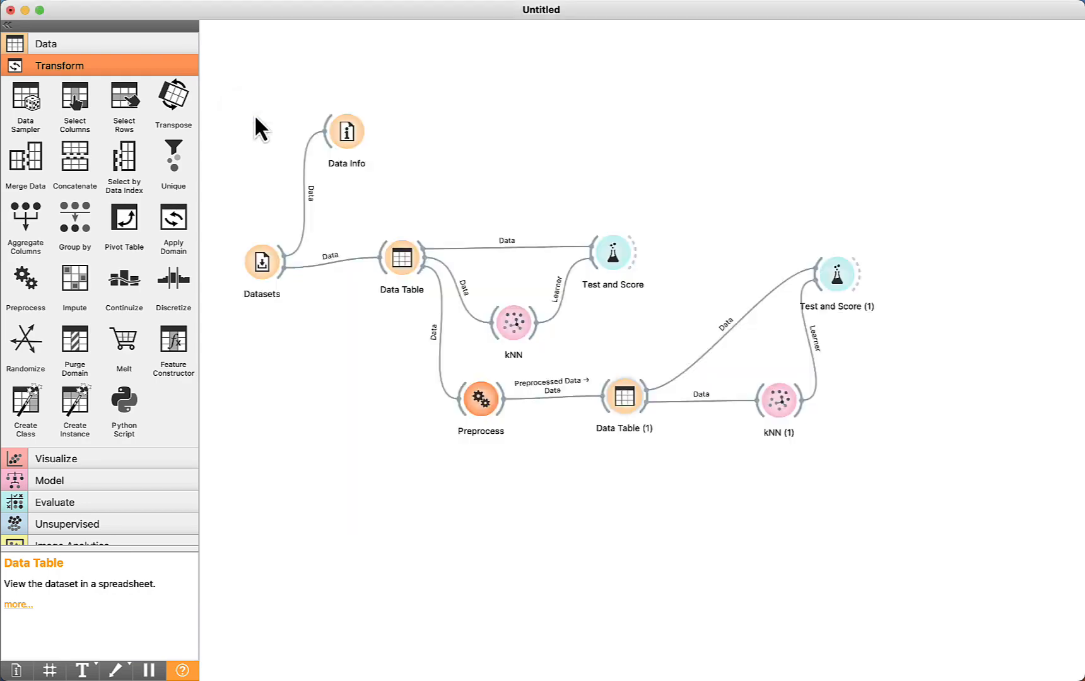
- Compare the kNN scores on the standardized data in Test and Score (1) with the raw-data scores in Test and Score
{"action": "double_click", "coordinate": [840, 280]}
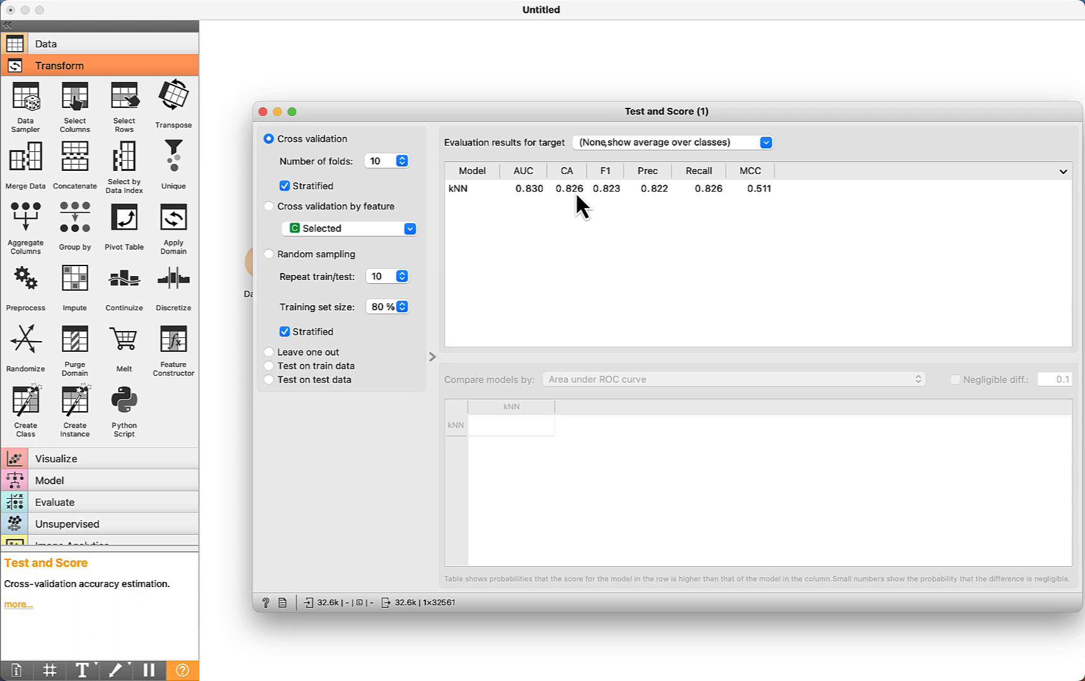
{"action": "left_click", "coordinate": [263, 111]}
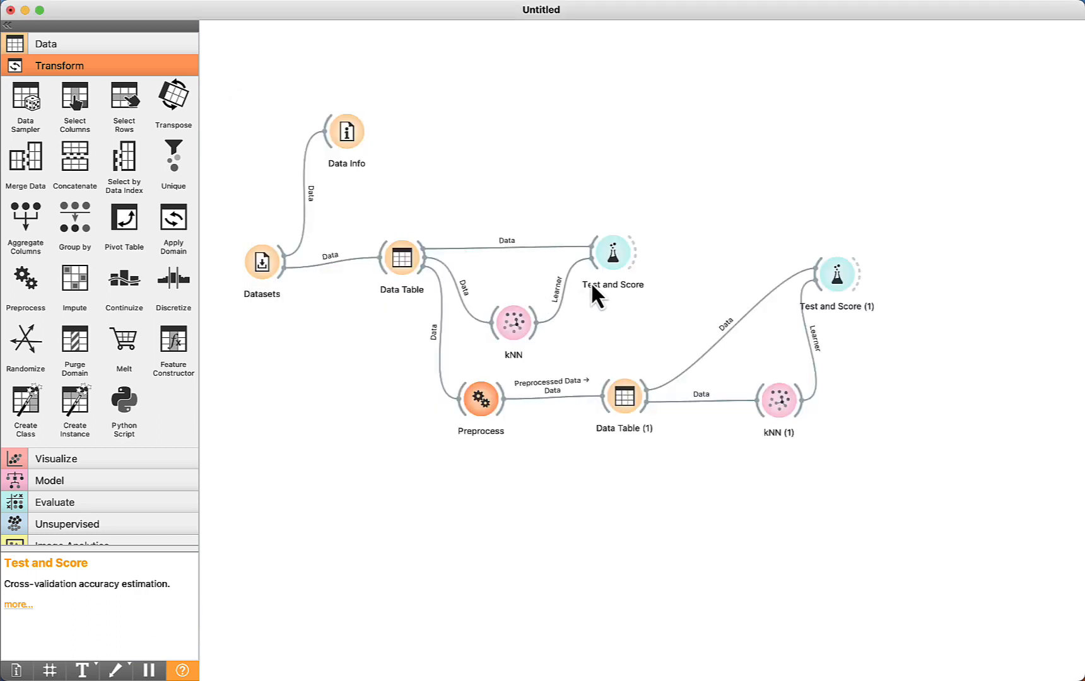
{"action": "double_click", "coordinate": [611, 250]}
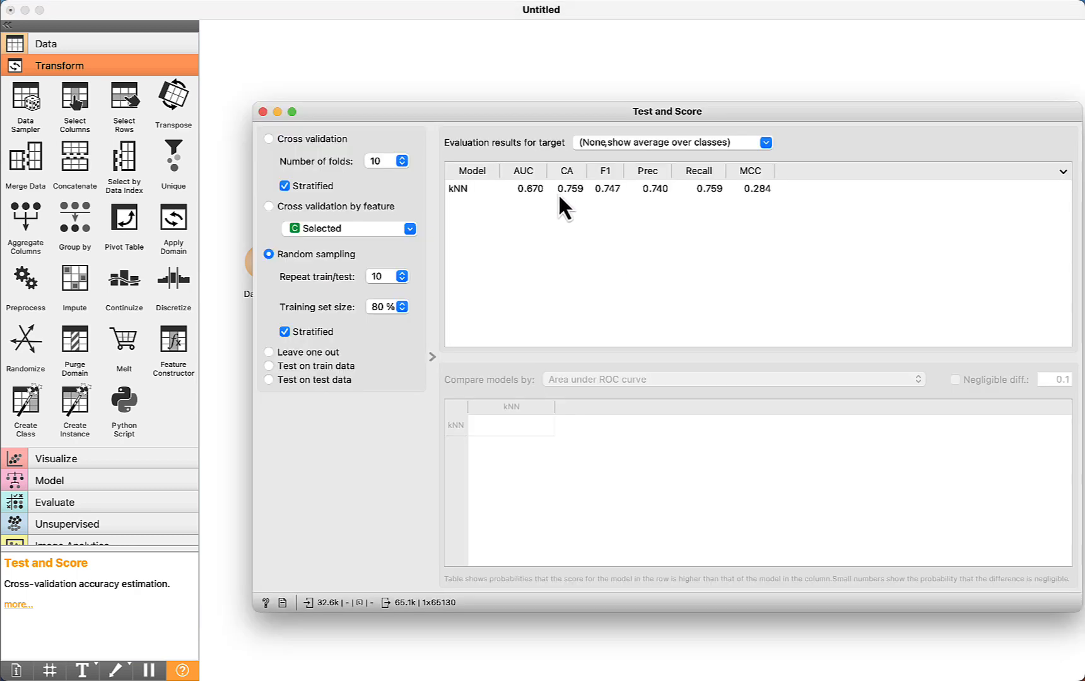
{"action": "left_click", "coordinate": [263, 111]}
{"action": "double_click", "coordinate": [836, 281]}
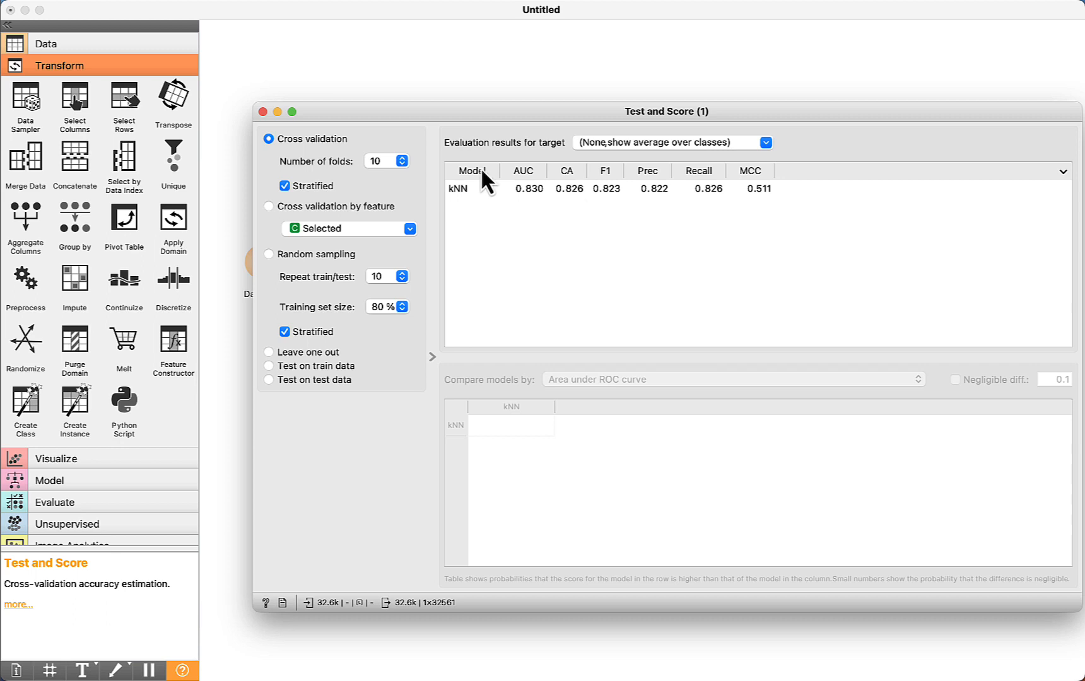
{"action": "left_click", "coordinate": [264, 113]}
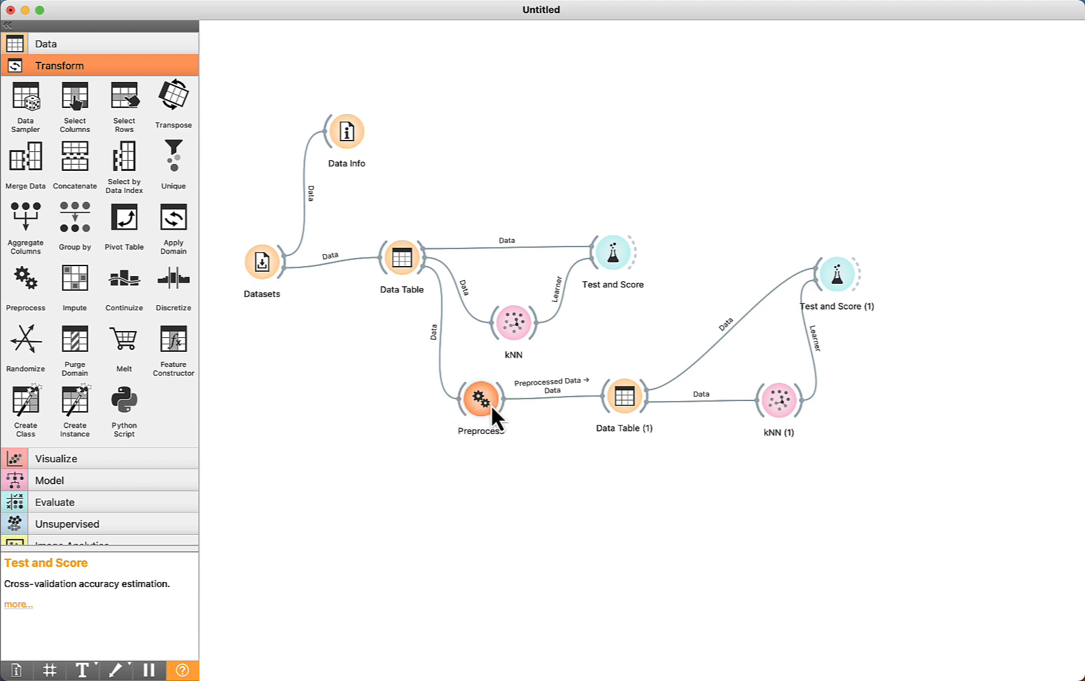
{"action": "mouse_move", "coordinate": [493, 406]}
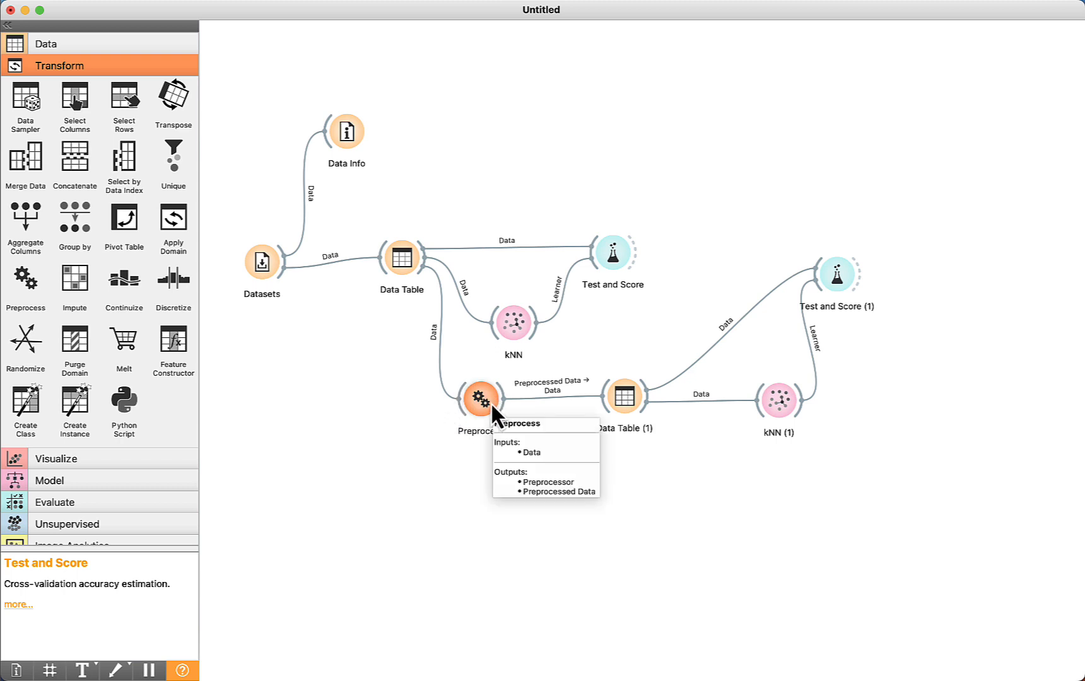